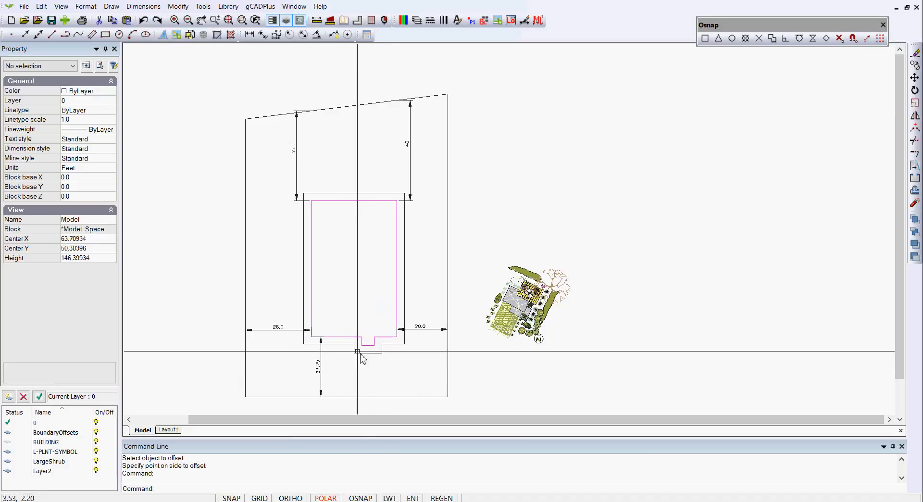
Explode the magenta building outline polyline into separate lines and check its left edge.
click(345, 336)
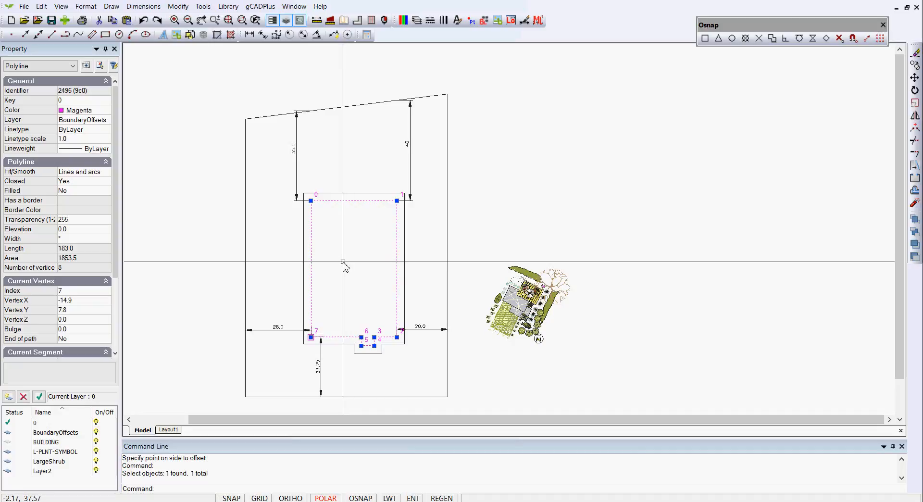
right_click(344, 262)
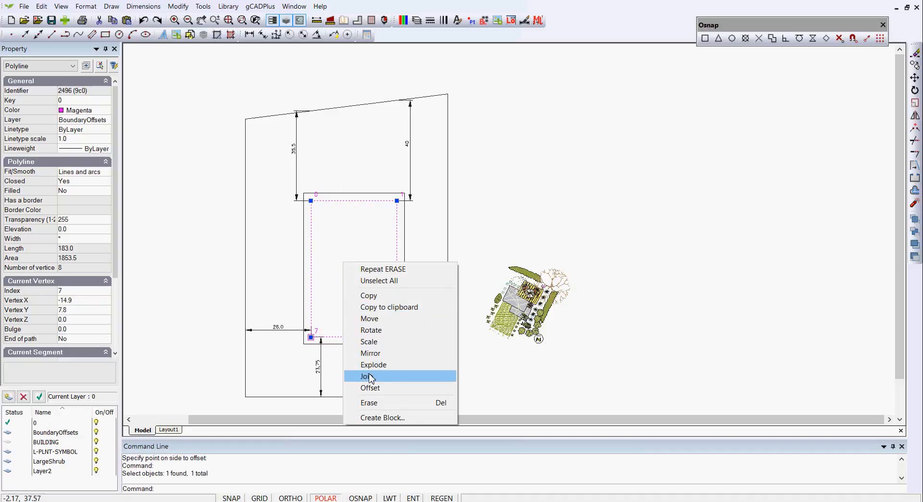
key(Escape)
key(Escape)
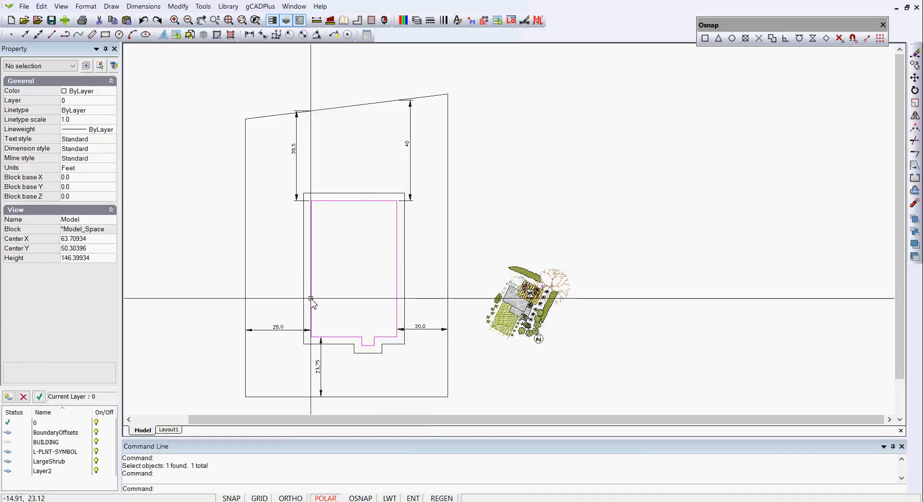
click(312, 302)
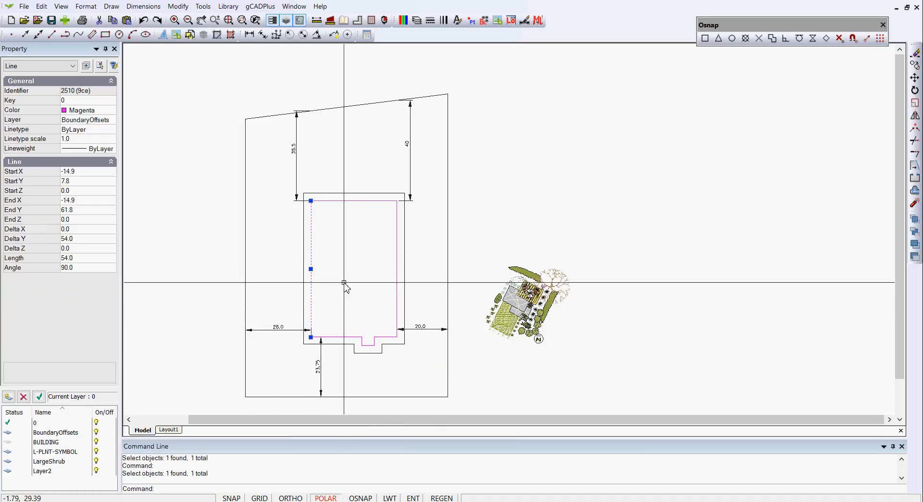
key(Escape)
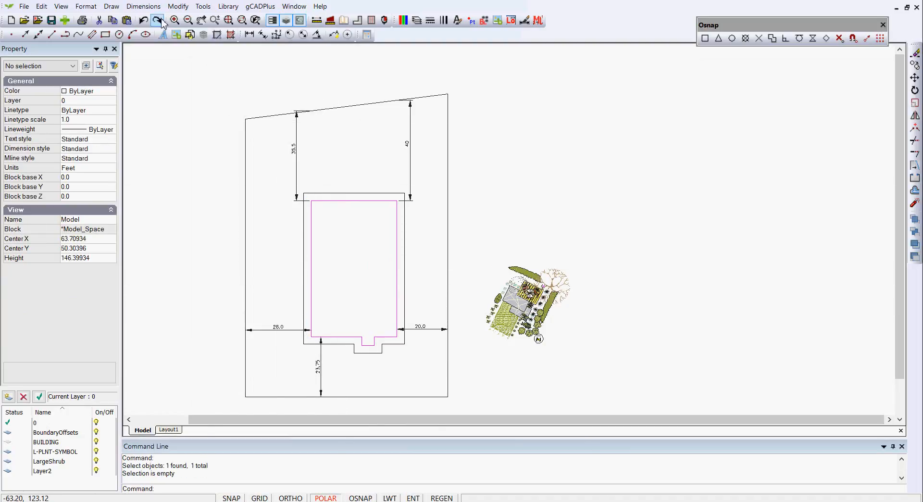
Offset the magenta outline's left edge 26.0 feet outward to the left.
click(176, 8)
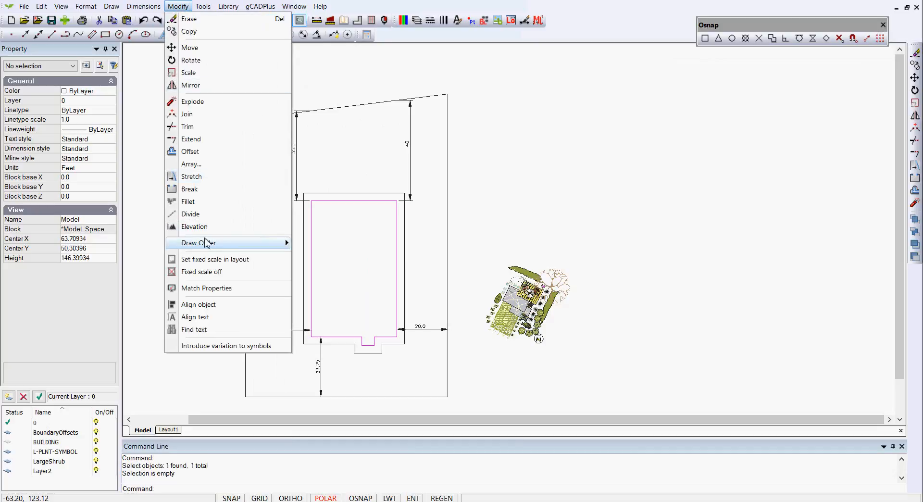
click(190, 151)
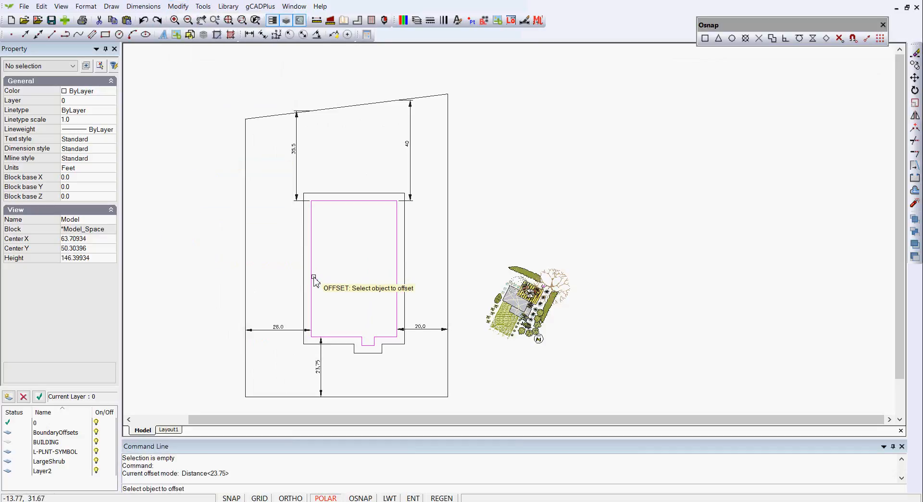
click(312, 283)
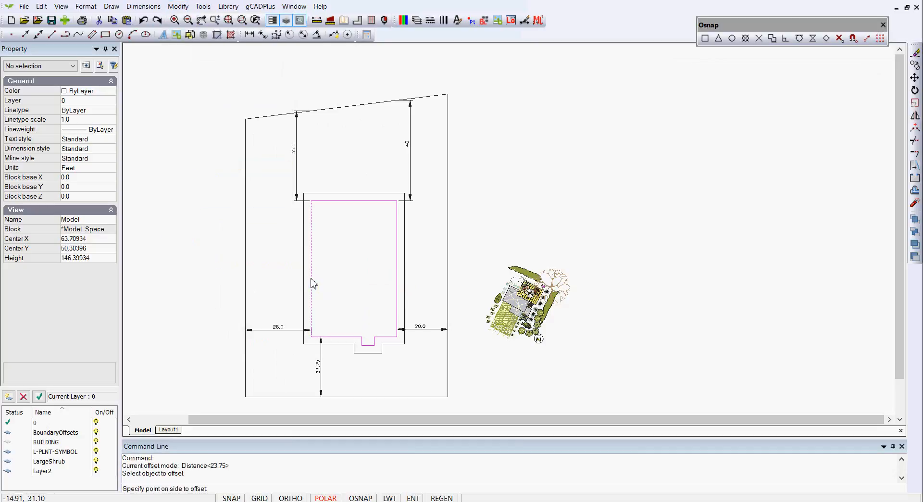
right_click(344, 262)
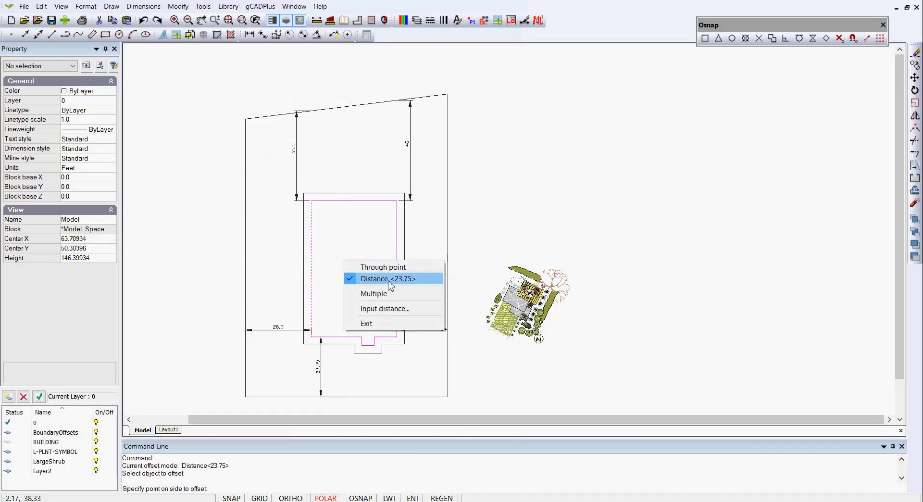
click(382, 268)
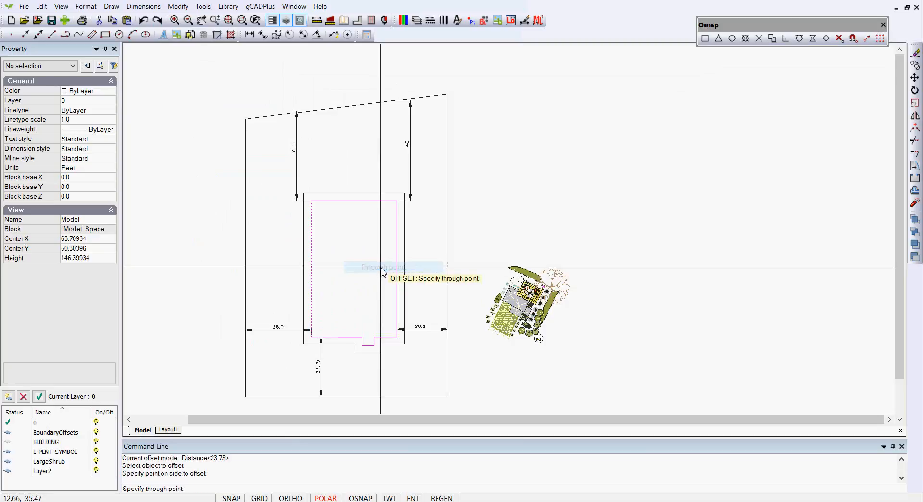
right_click(369, 269)
click(404, 286)
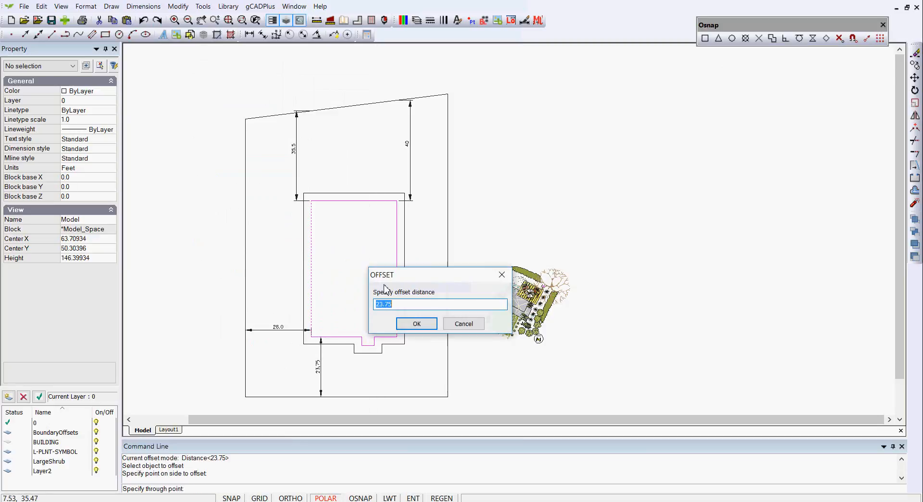
text(26.0)
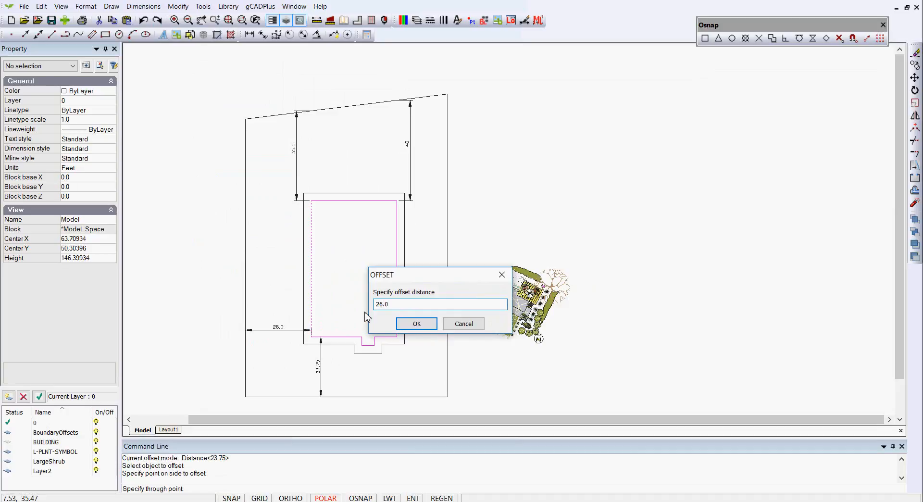
click(416, 323)
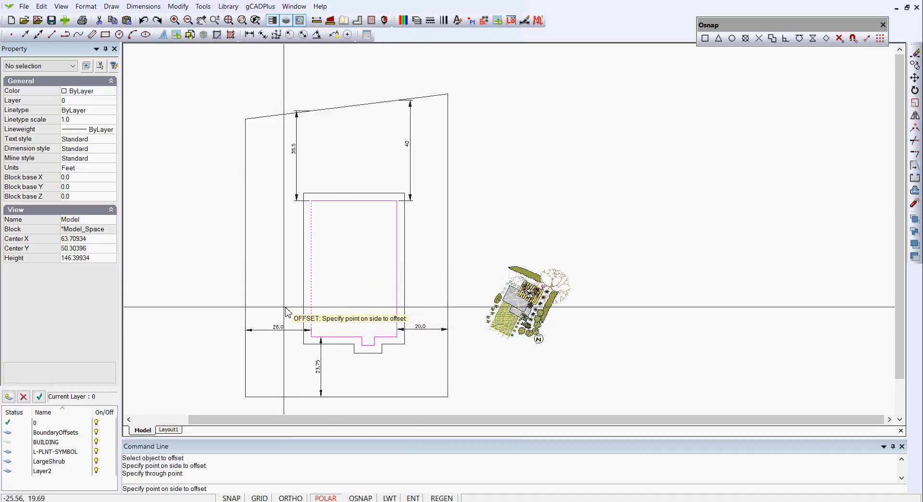
click(267, 313)
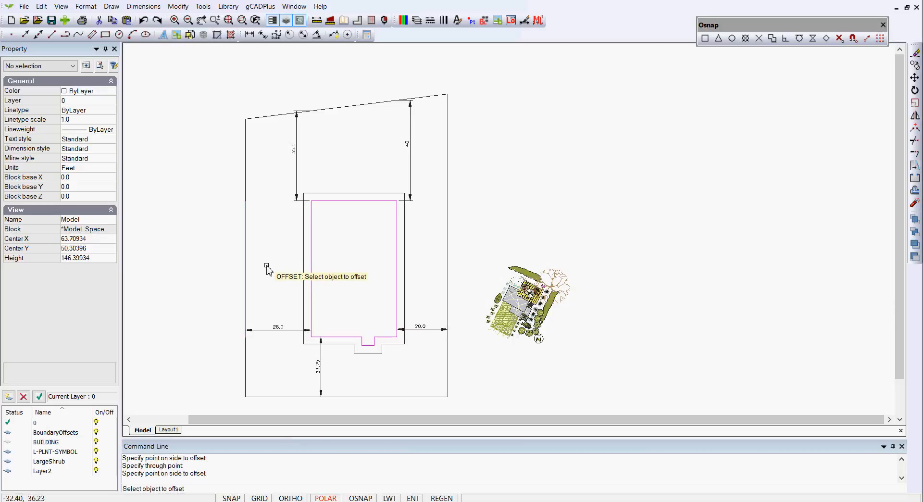
key(Return)
Delete the four black property boundary lines around the building, keeping the dimensions.
click(247, 173)
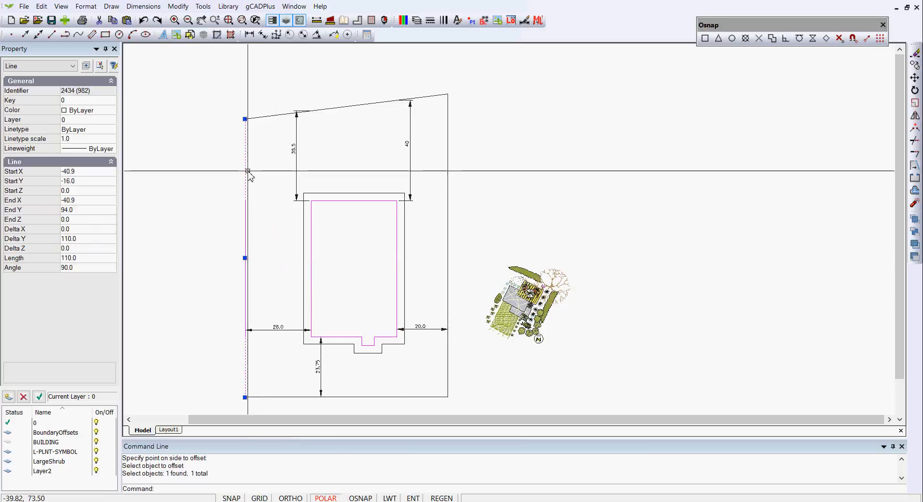
key(Delete)
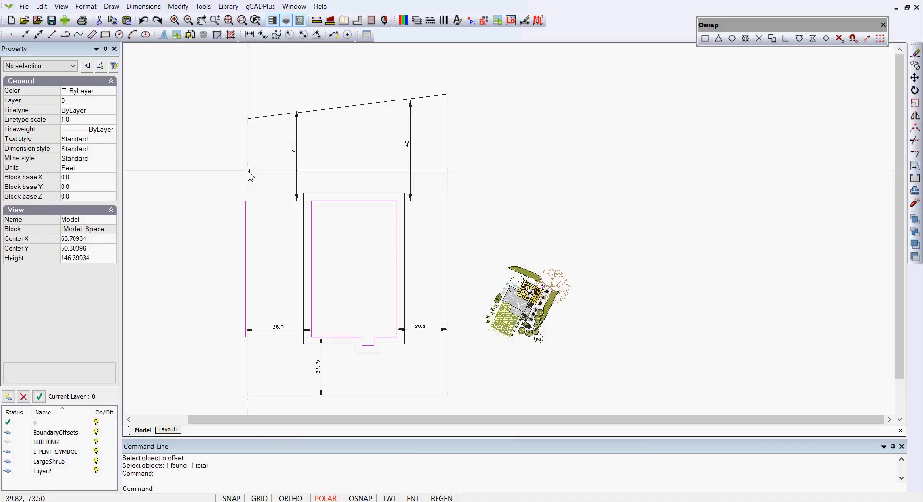
click(448, 158)
key(Delete)
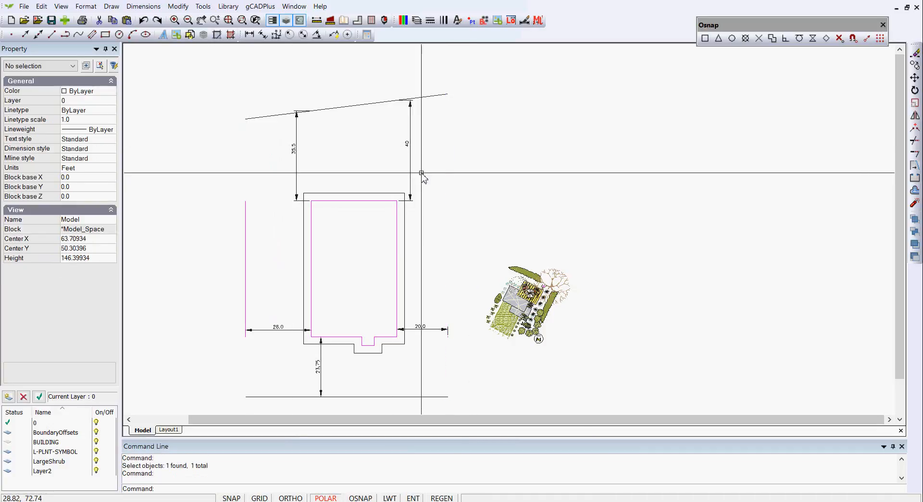
click(362, 396)
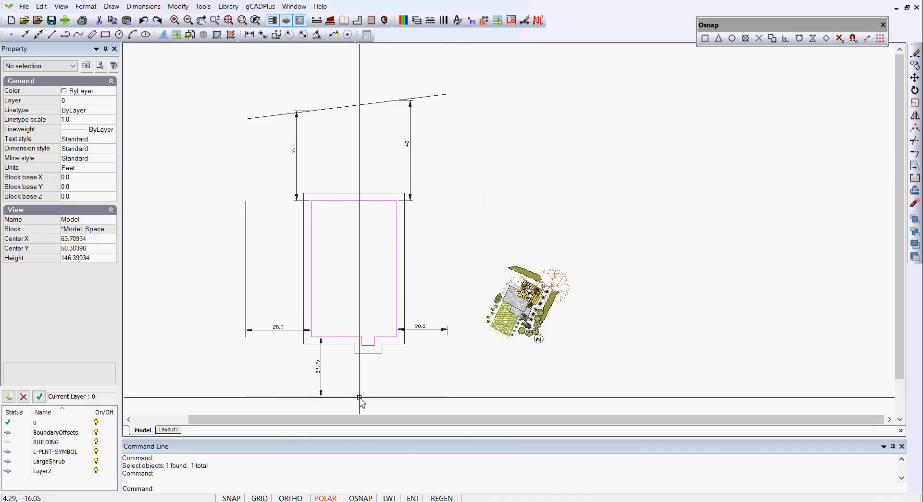
key(Delete)
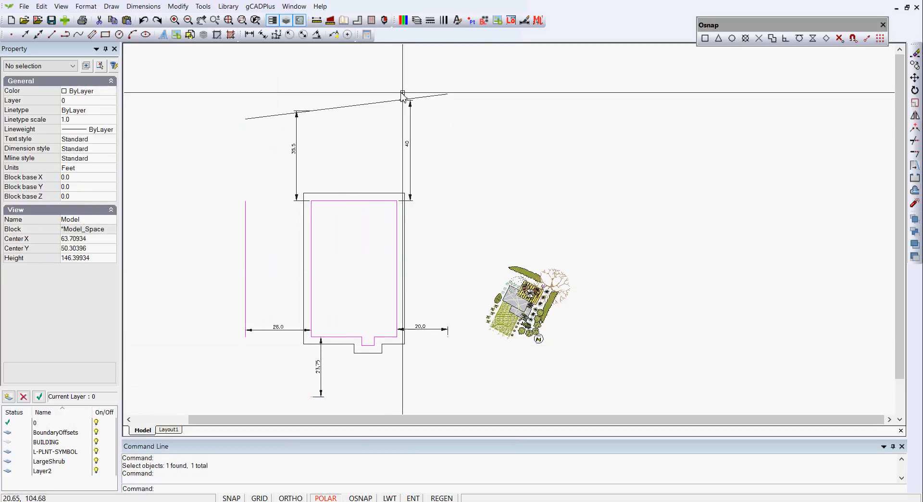
click(449, 96)
key(Delete)
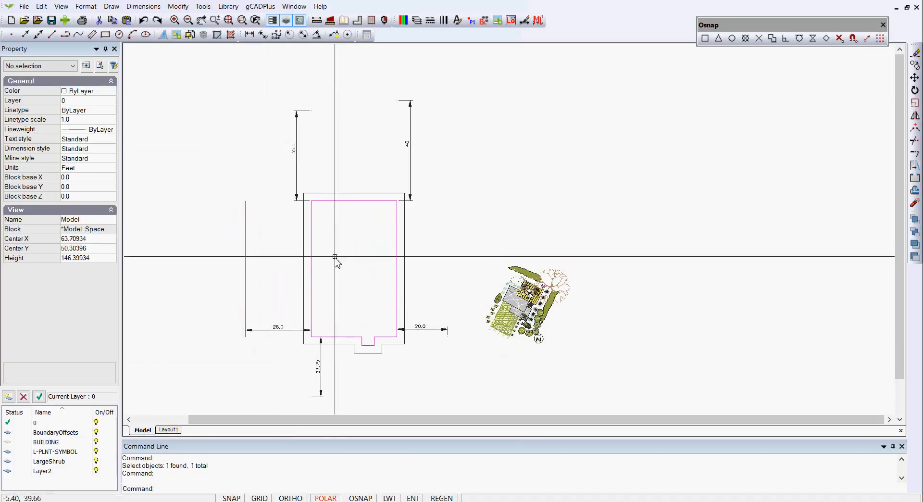
Offset the long bottom edge of the magenta outline 23.75 feet downward.
scroll(327, 343, up, 3)
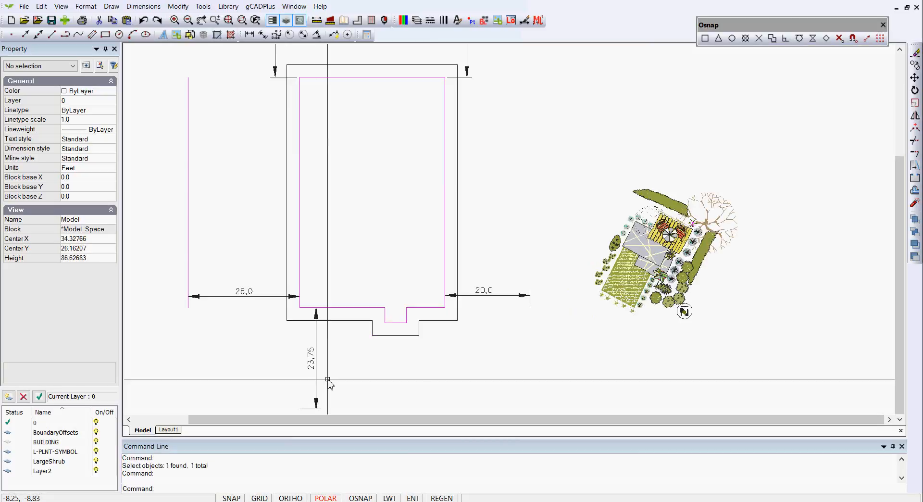
right_click(336, 190)
click(366, 212)
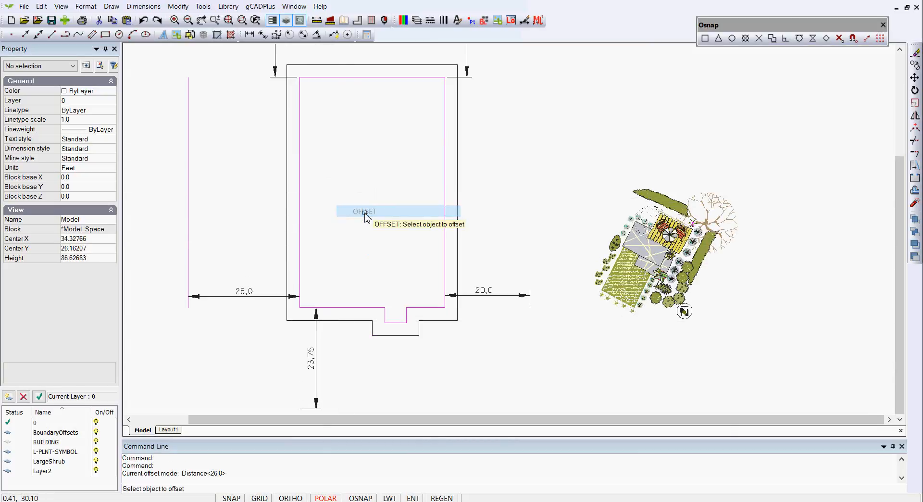
click(343, 307)
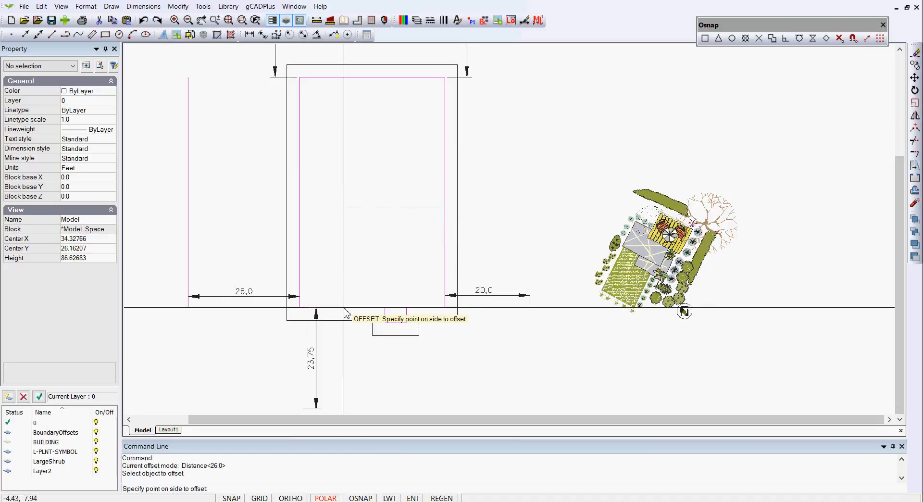
right_click(350, 250)
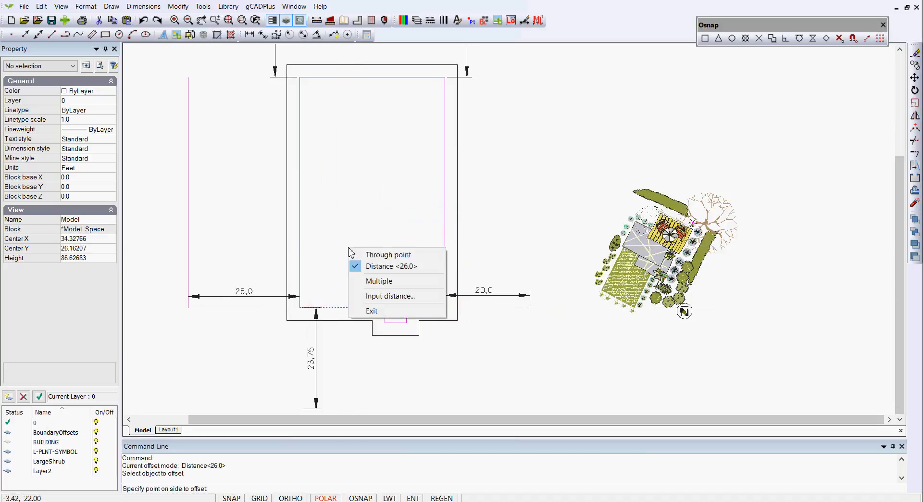
click(382, 255)
right_click(377, 252)
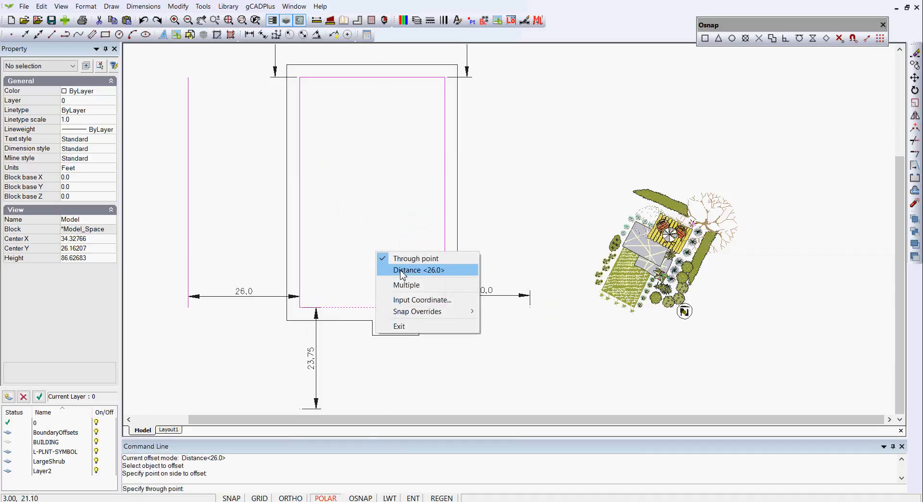
click(399, 272)
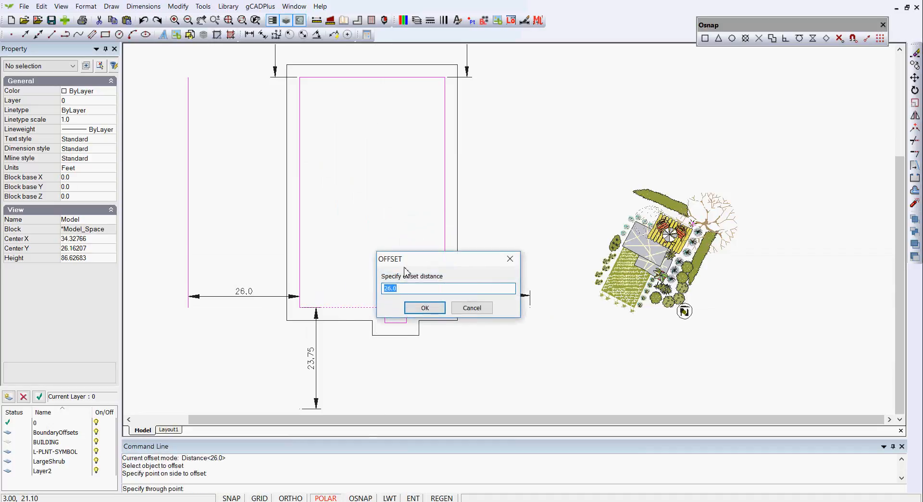
text(23.75)
key(Return)
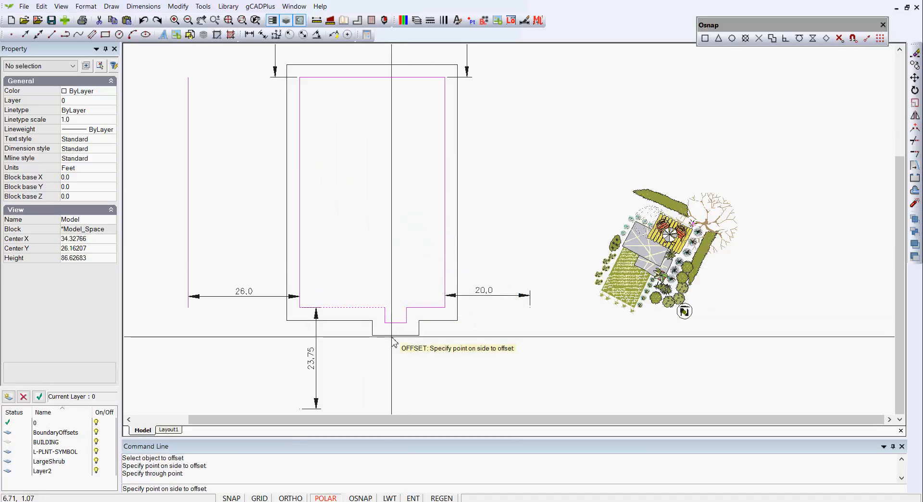
click(378, 367)
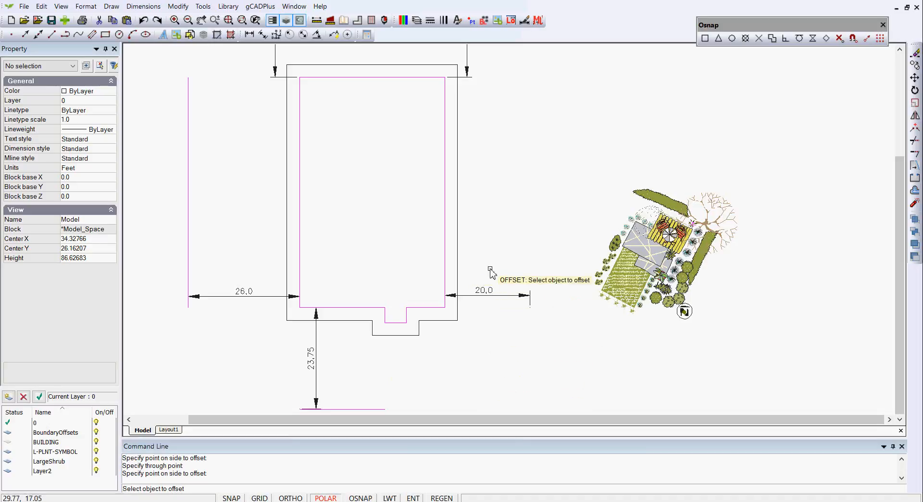
Offset the magenta outline's right edge 20 feet outward to the right and end the Offset command.
right_click(476, 247)
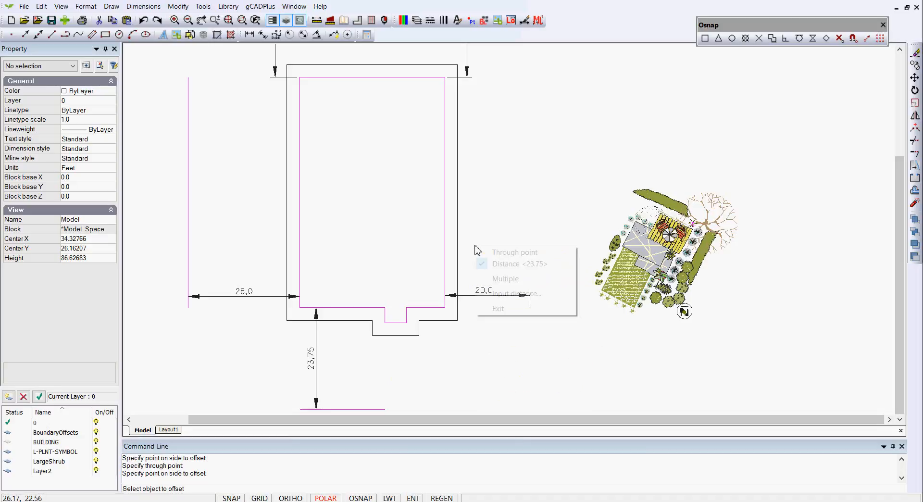
click(506, 254)
right_click(502, 252)
click(525, 271)
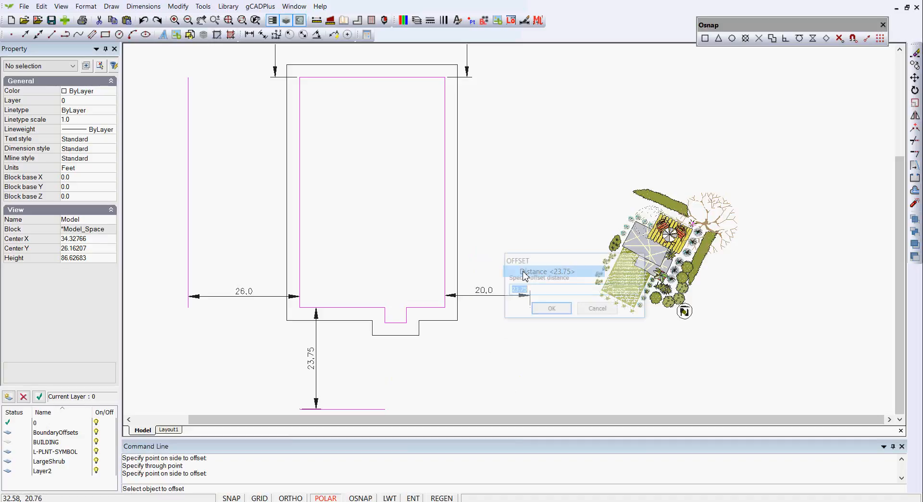
text(20)
key(Return)
click(445, 235)
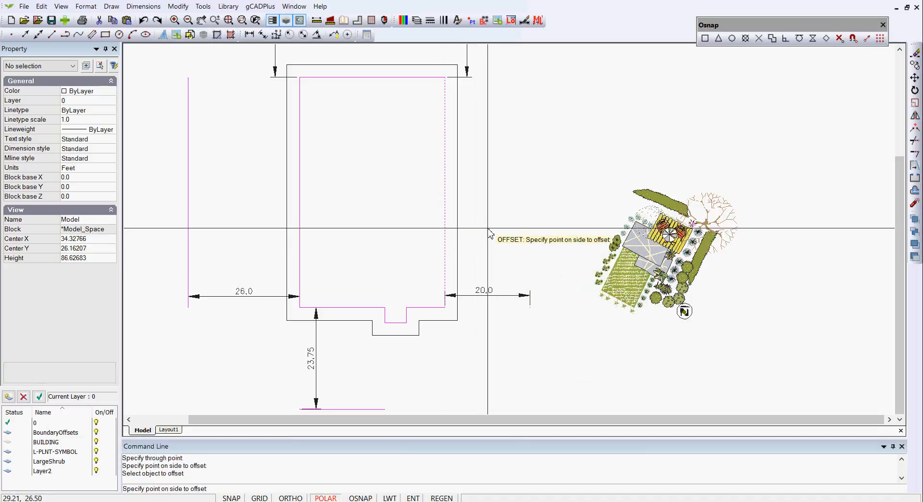
click(500, 230)
right_click(490, 327)
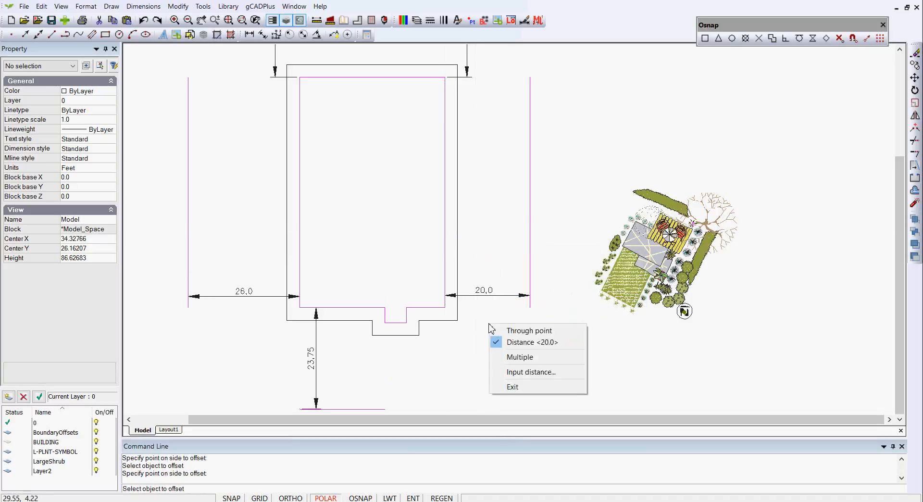
click(505, 342)
scroll(505, 349, down, 1)
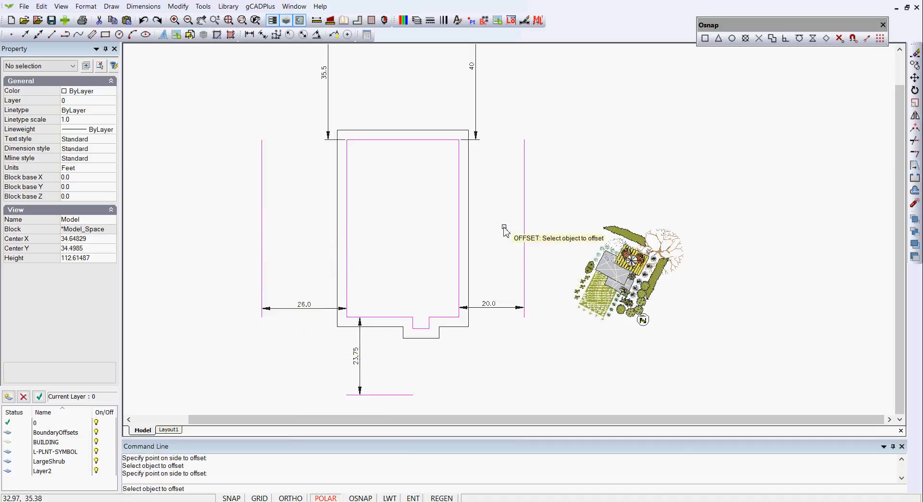
right_click(471, 384)
click(495, 447)
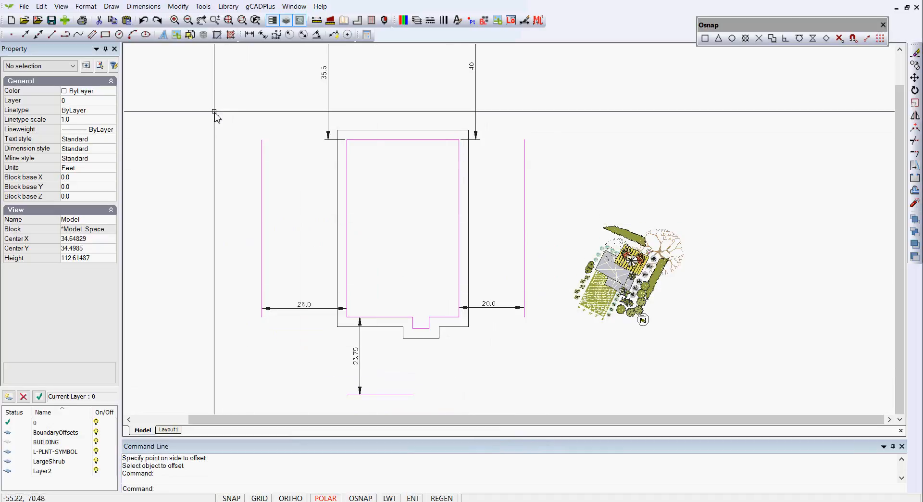
Fillet the bottom boundary line with the right and left boundary lines at radius 0 to close both lower corners.
click(178, 6)
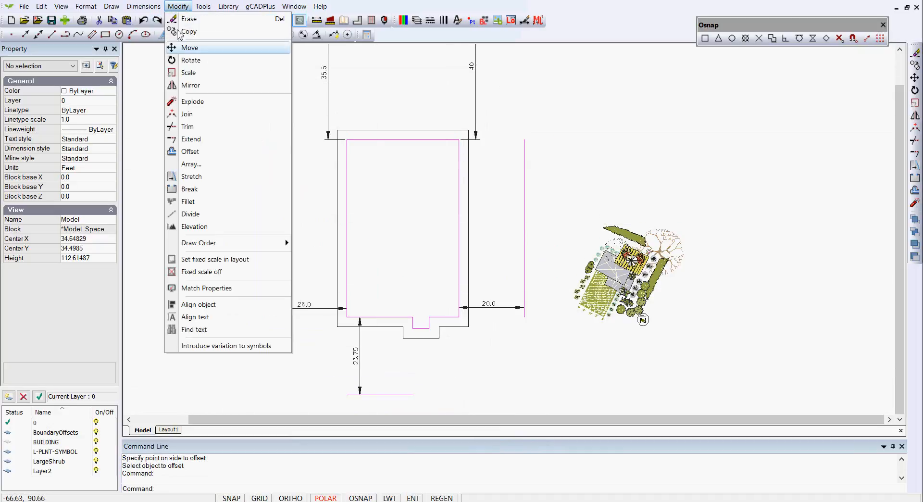
click(188, 202)
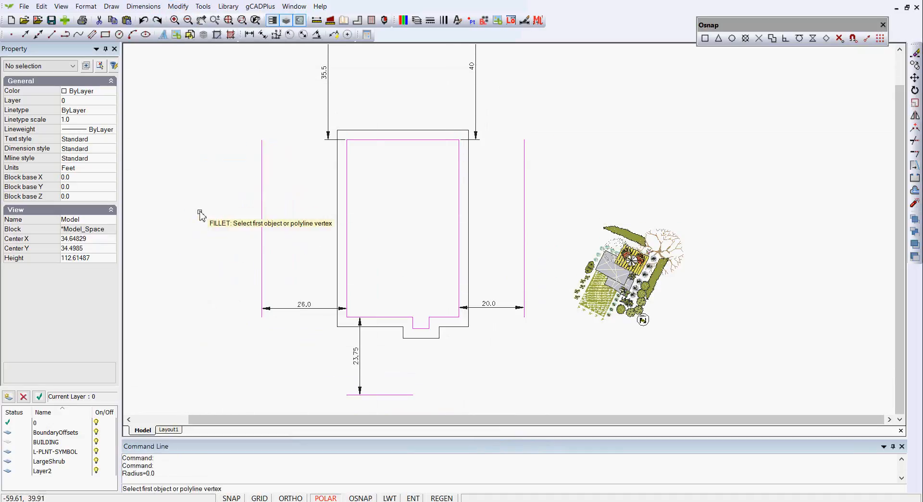
click(525, 301)
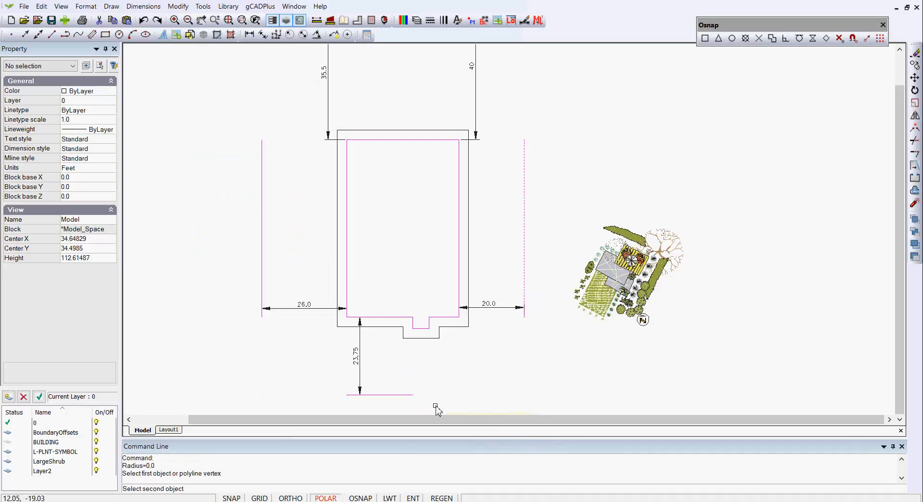
click(411, 396)
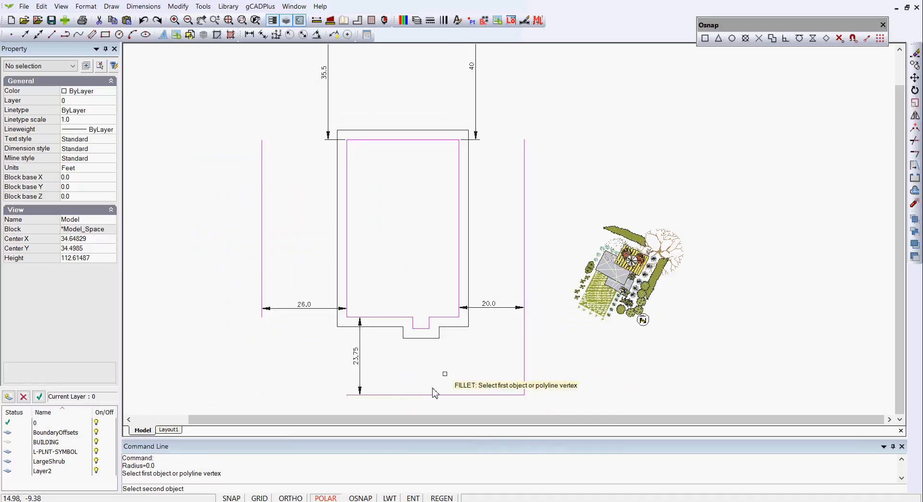
click(261, 299)
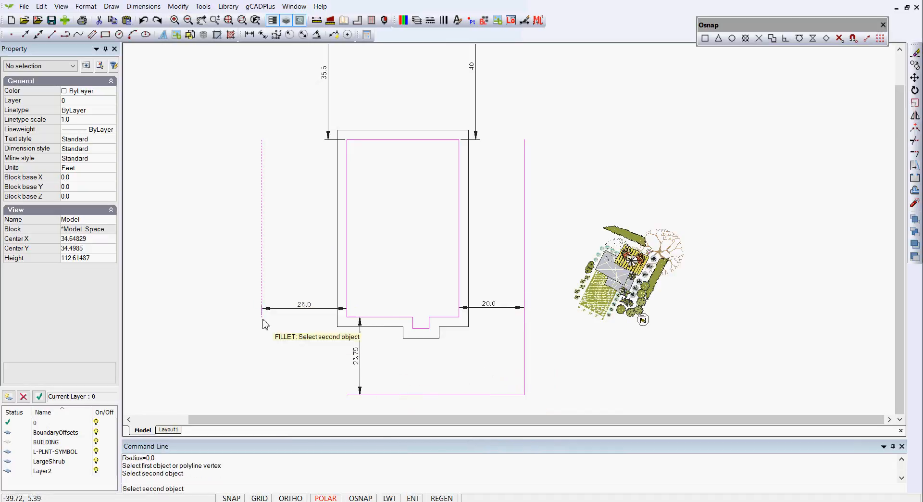
click(349, 395)
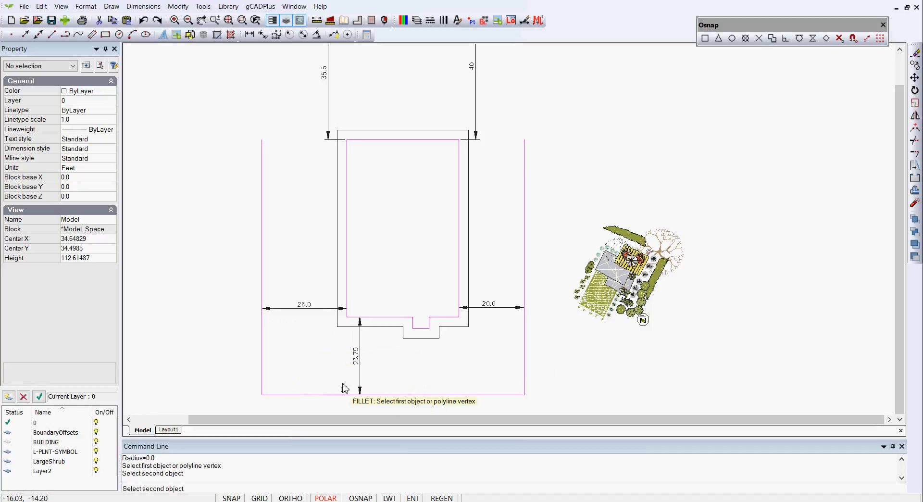
right_click(301, 360)
click(315, 376)
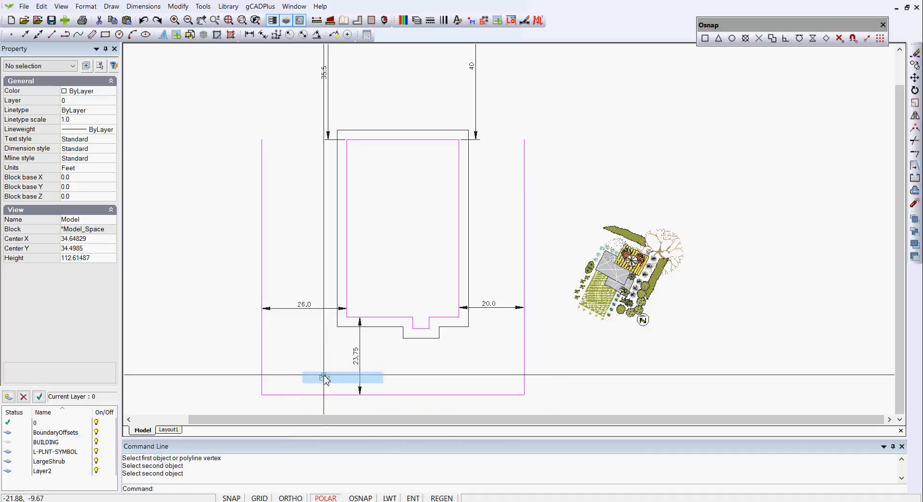
Offset the top edge of the magenta building outline 35.5 feet upward.
scroll(393, 276, down, 1)
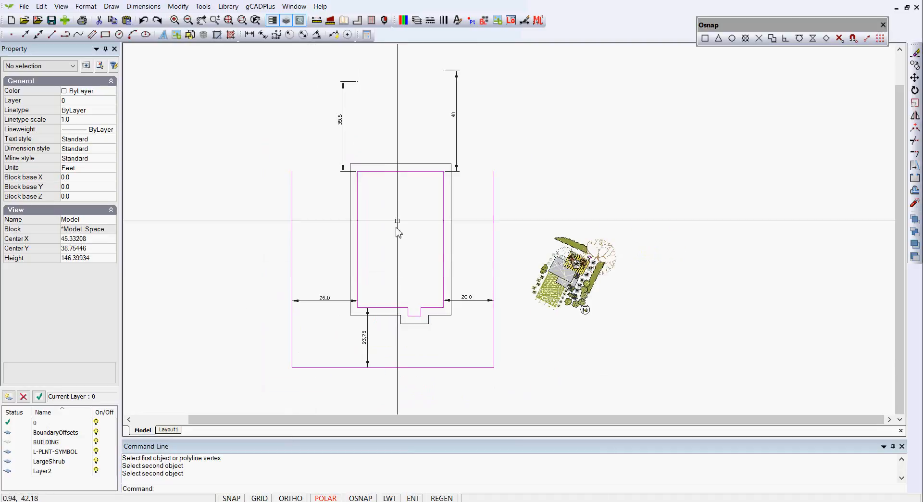
middle_drag(404, 304, 406, 335)
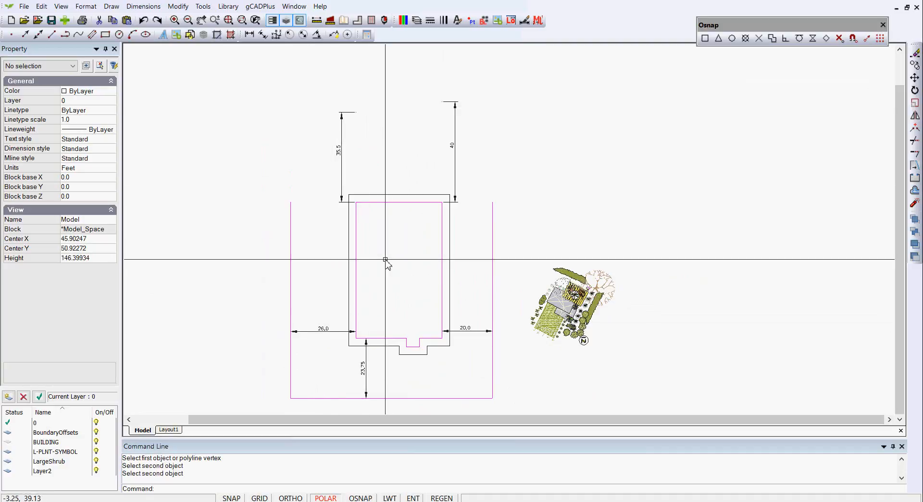
scroll(389, 156, up, 2)
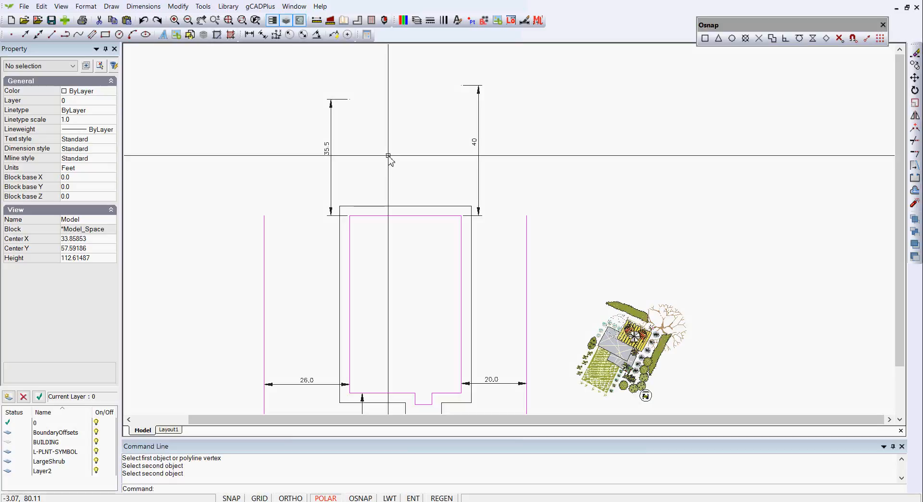
right_click(388, 156)
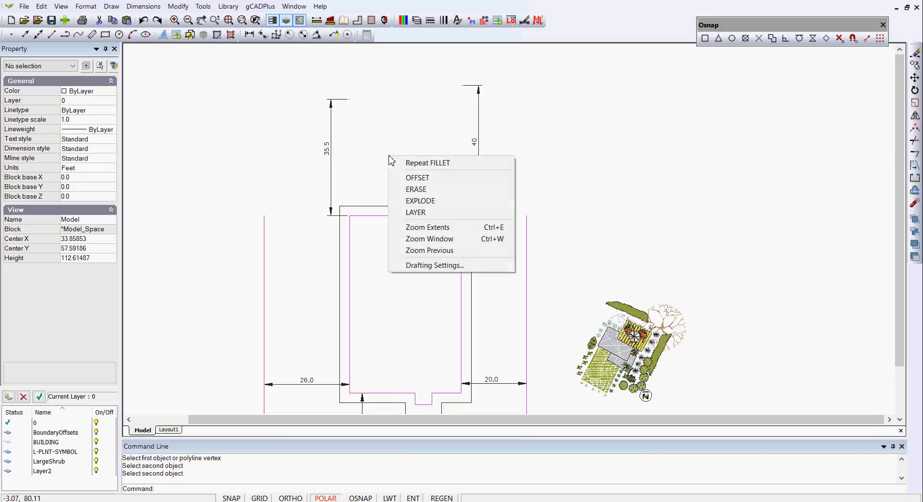
click(417, 178)
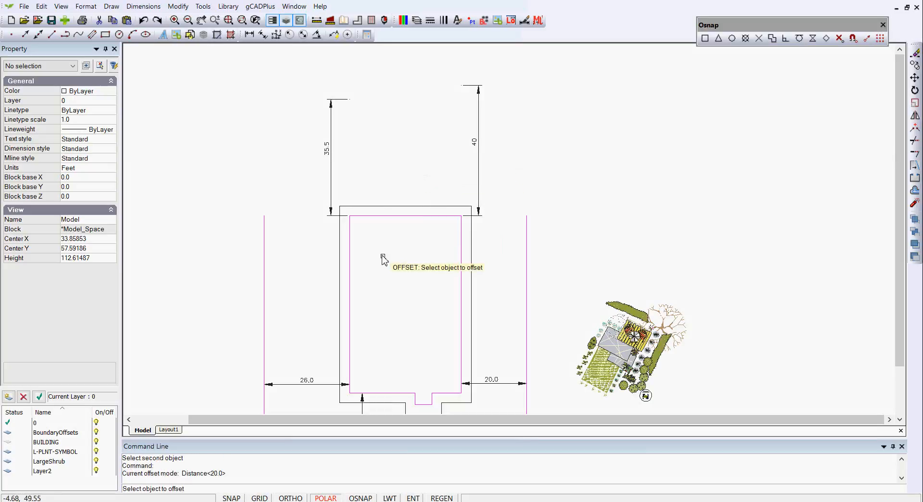
click(386, 217)
right_click(390, 174)
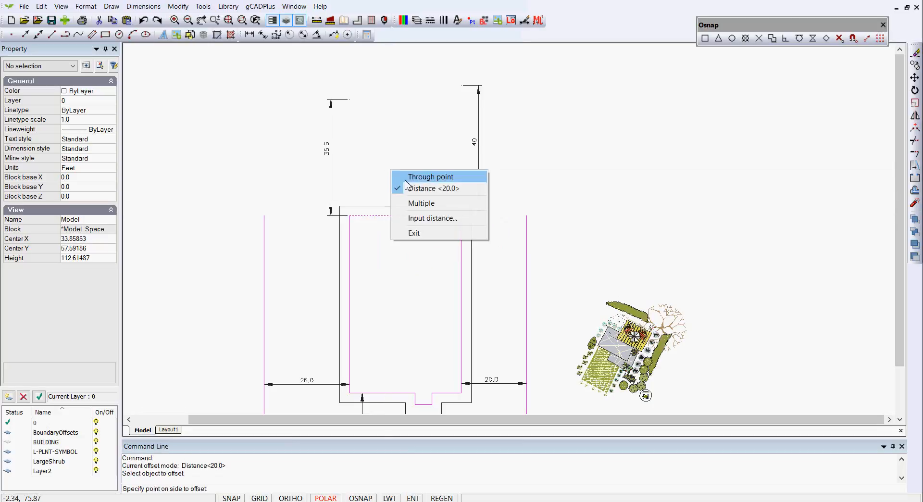
click(409, 176)
right_click(408, 176)
click(424, 190)
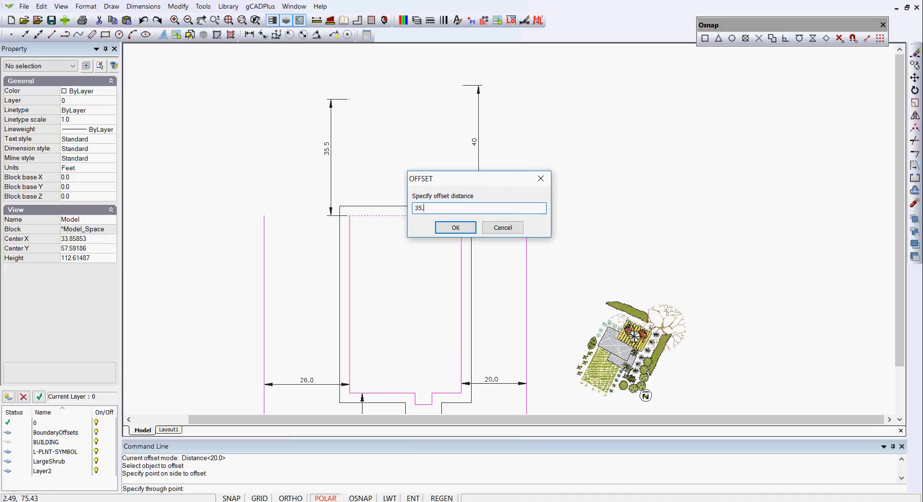
text(35.5)
key(Return)
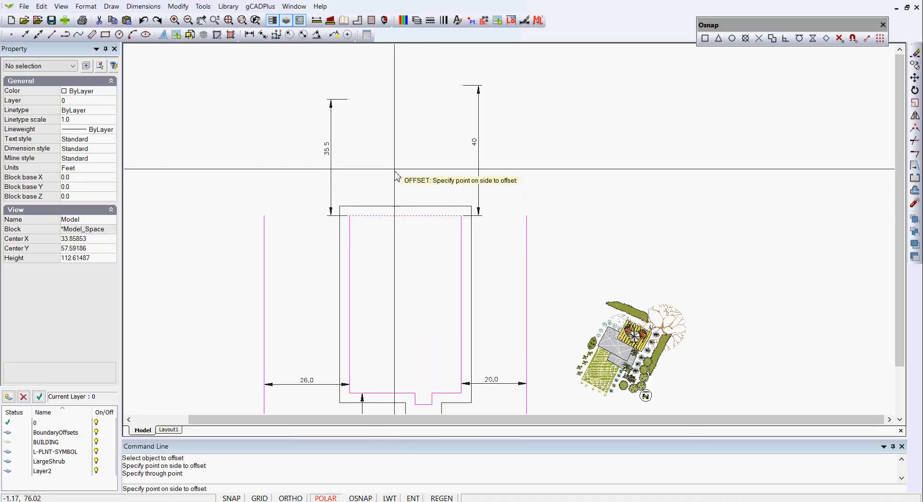
click(394, 169)
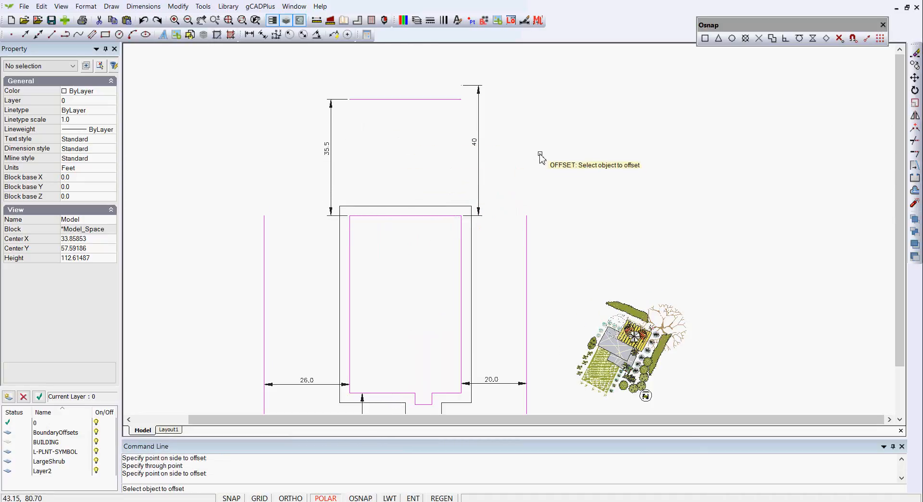
Offset the same top edge of the magenta outline 40 feet upward as a second reference line.
right_click(529, 165)
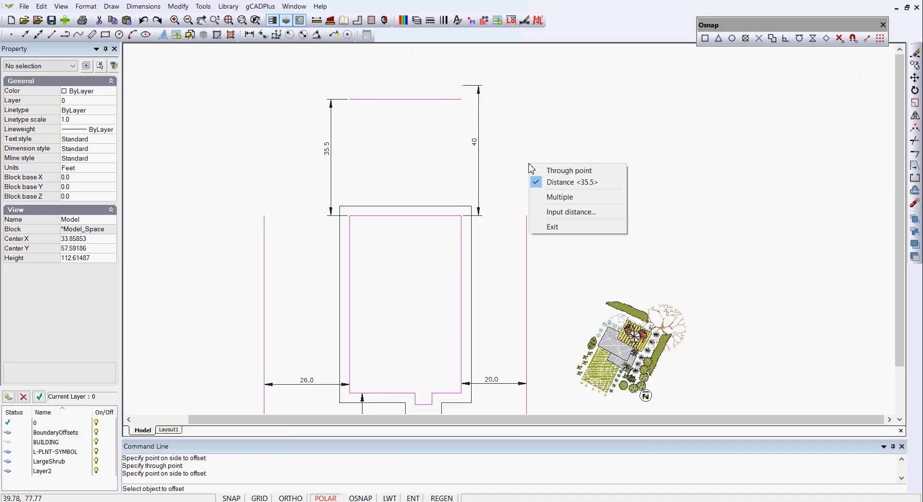
click(563, 171)
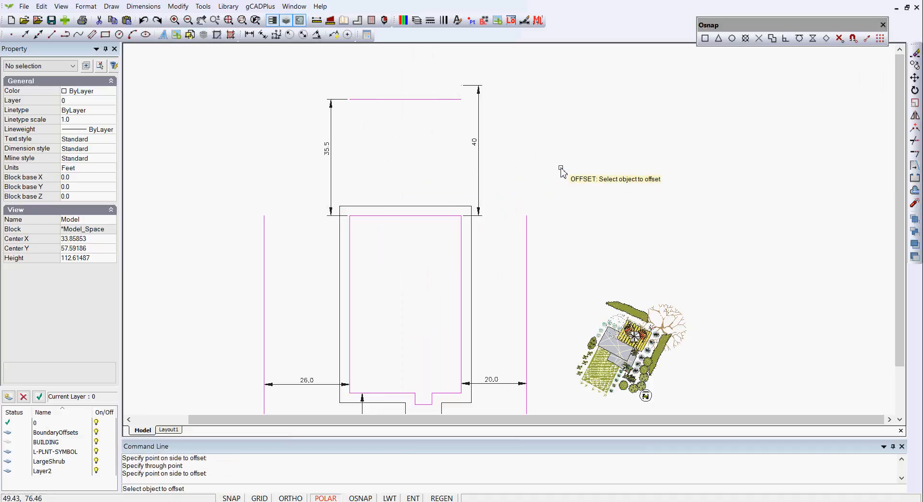
right_click(559, 165)
click(584, 187)
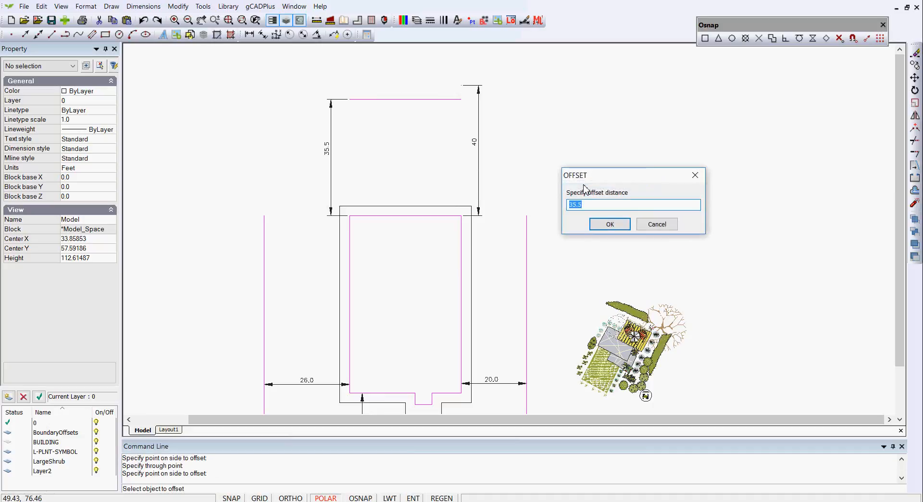
key(Return)
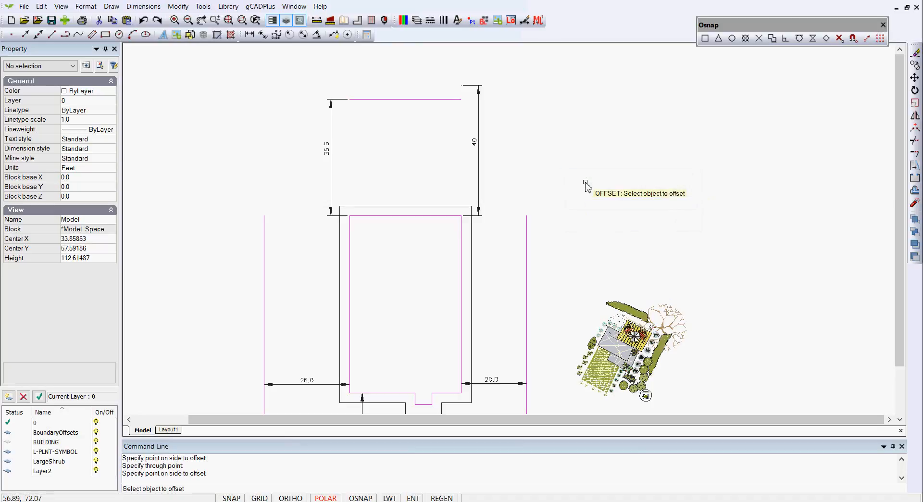
click(436, 216)
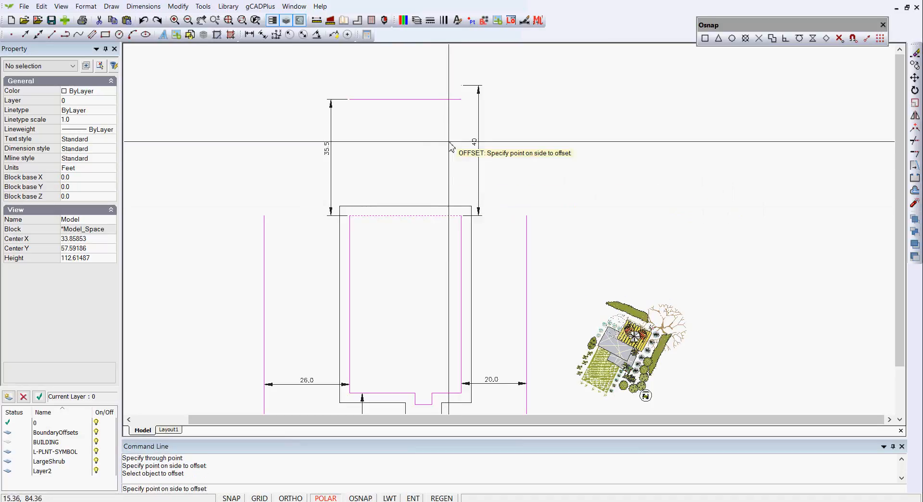
click(435, 131)
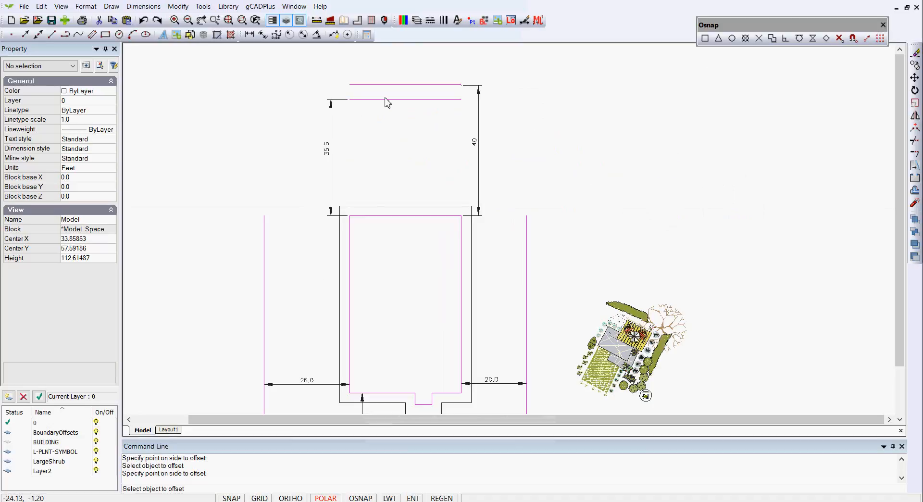
Draw a line from the left endpoint of the 35.5-foot offset line to the right endpoint of the 40-foot offset line.
click(111, 7)
click(126, 19)
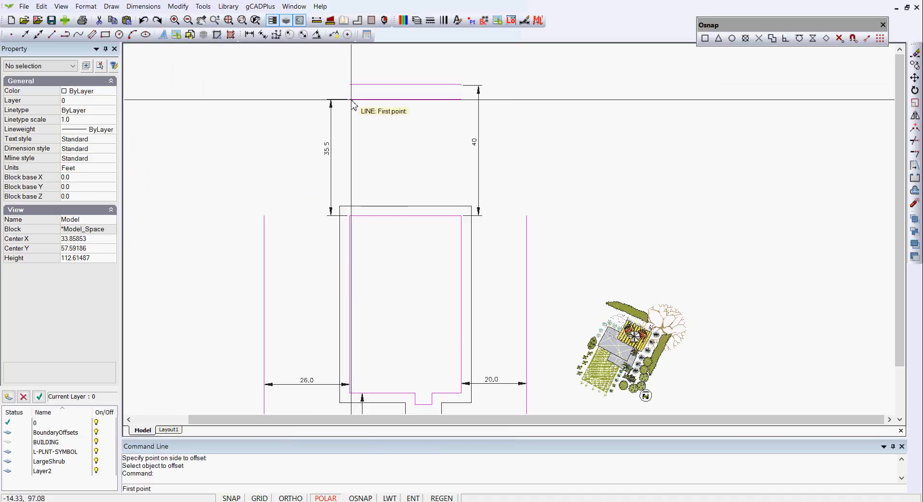
click(705, 39)
click(356, 104)
click(705, 39)
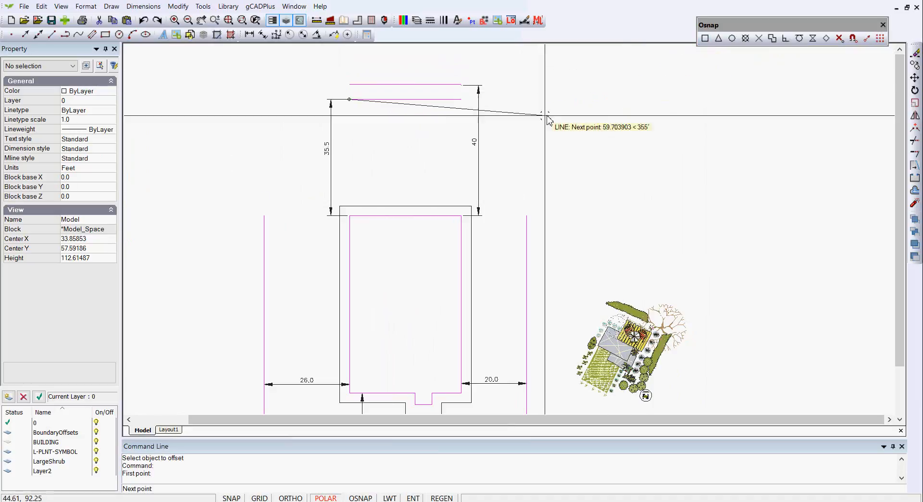
click(462, 85)
right_click(559, 103)
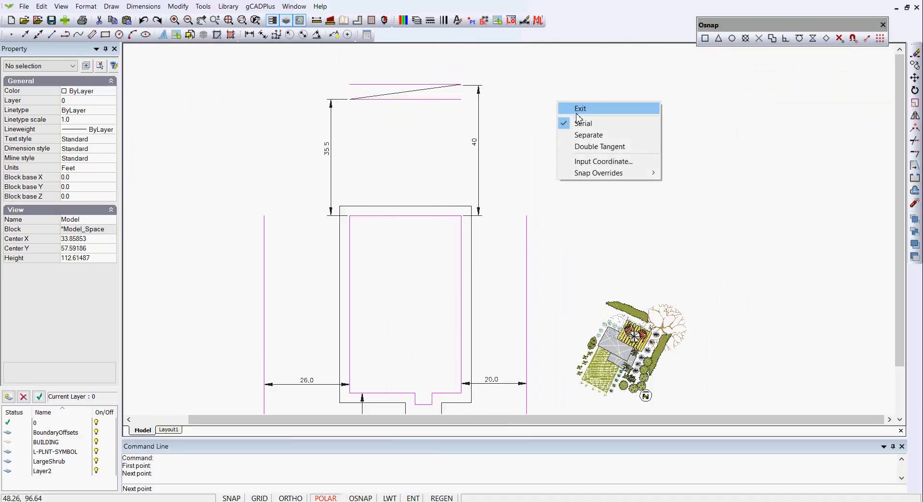
click(580, 110)
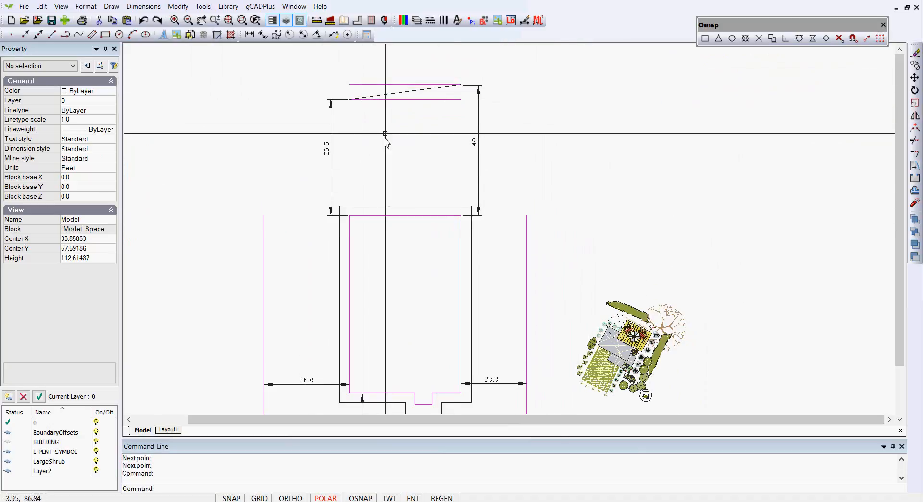
Stretch the left boundary line upward to about 120 feet long and the right one slightly higher, both past the sloped line, and clear the selection.
scroll(391, 124, up, 1)
scroll(413, 113, down, 1)
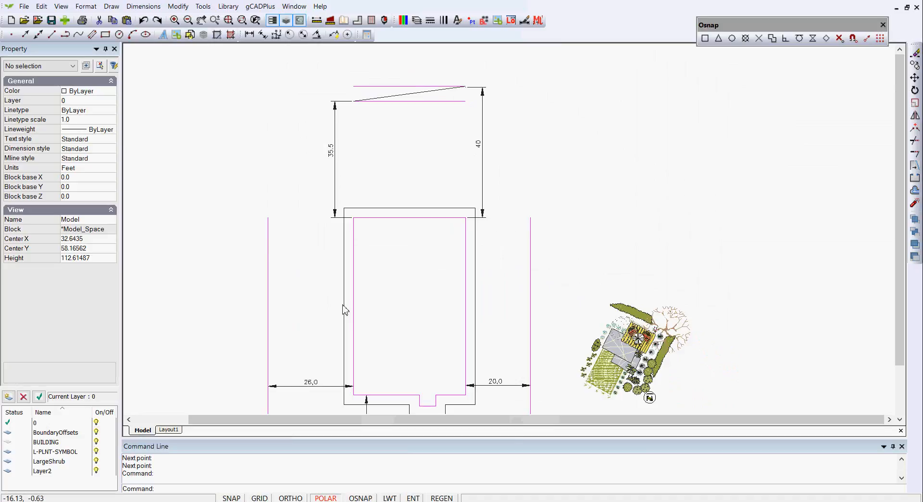
click(268, 266)
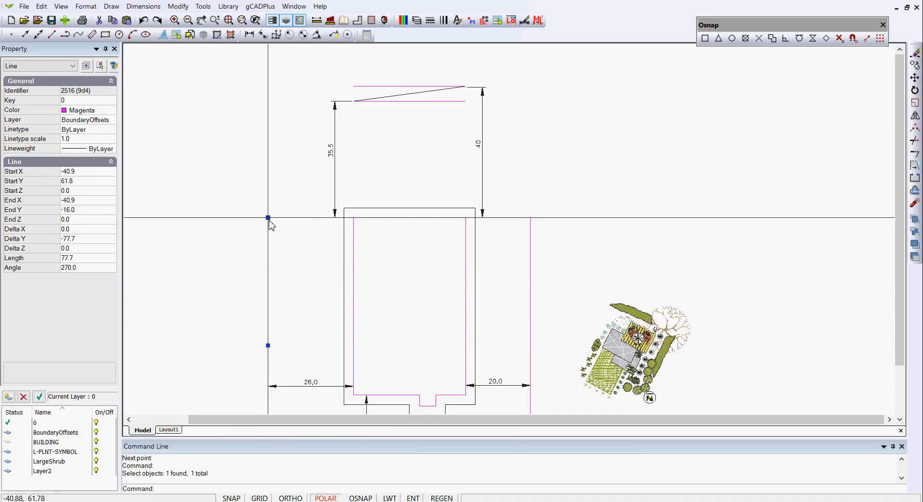
click(267, 218)
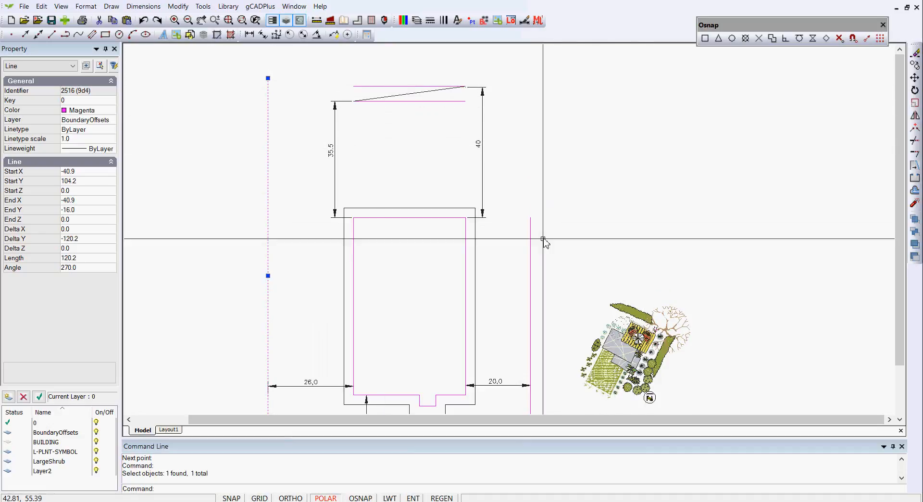
click(532, 253)
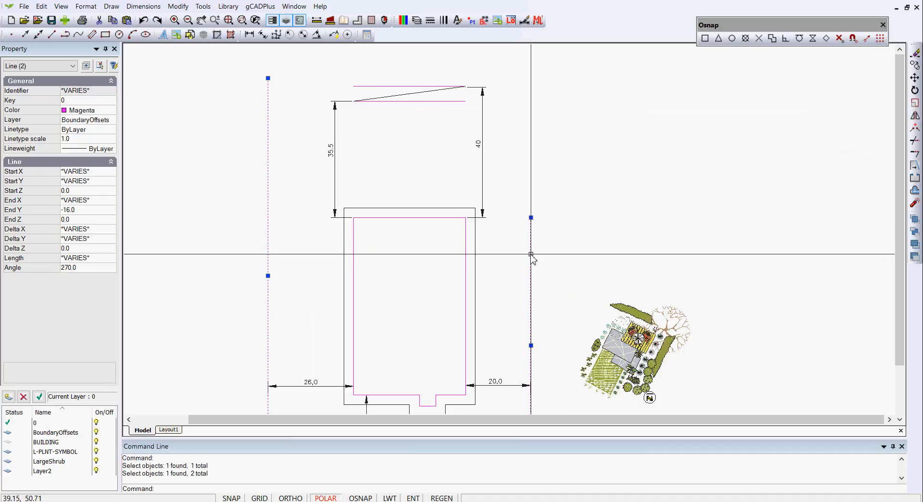
click(531, 218)
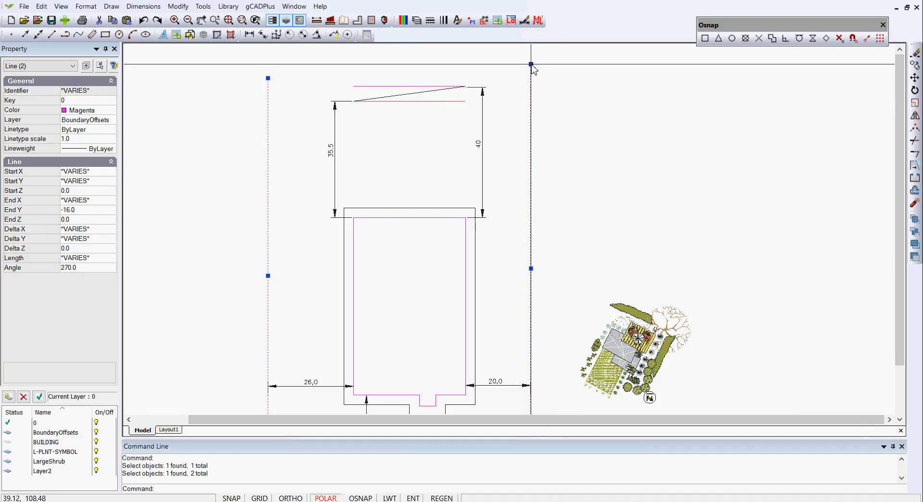
right_click(558, 96)
click(582, 121)
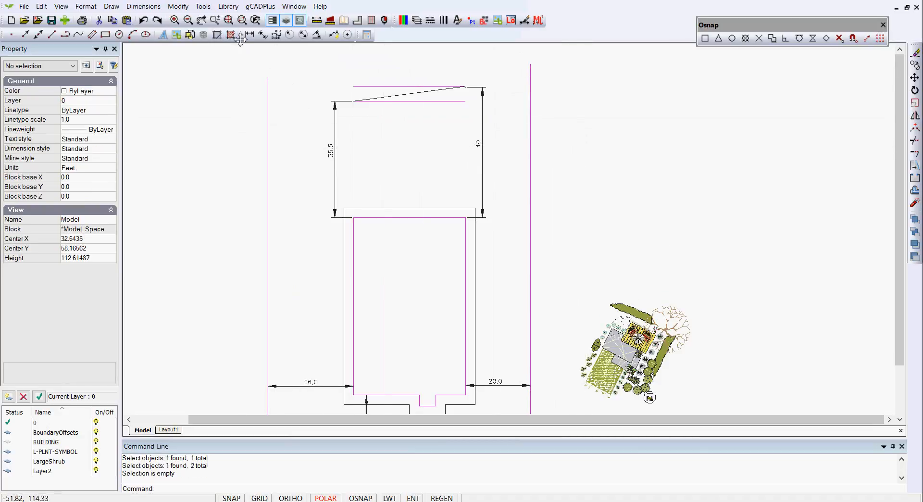
Extend both ends of the sloped rear line to the left and right boundary lines.
click(178, 6)
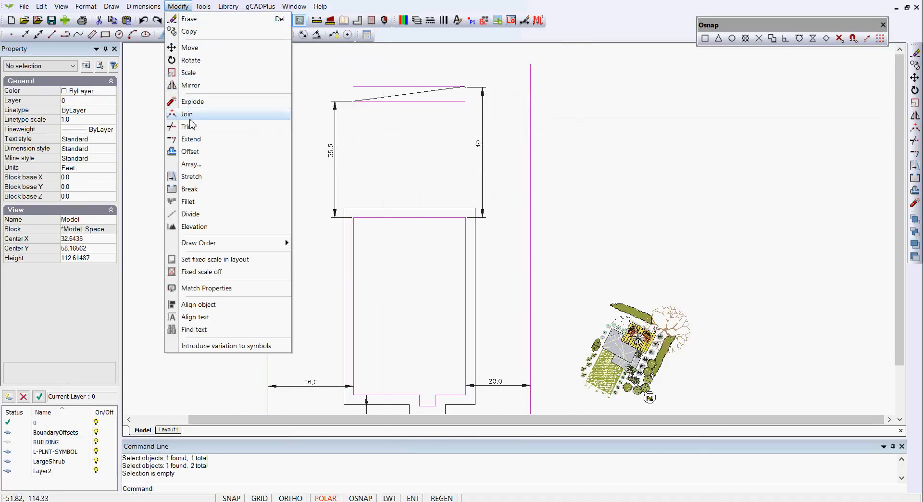
click(198, 140)
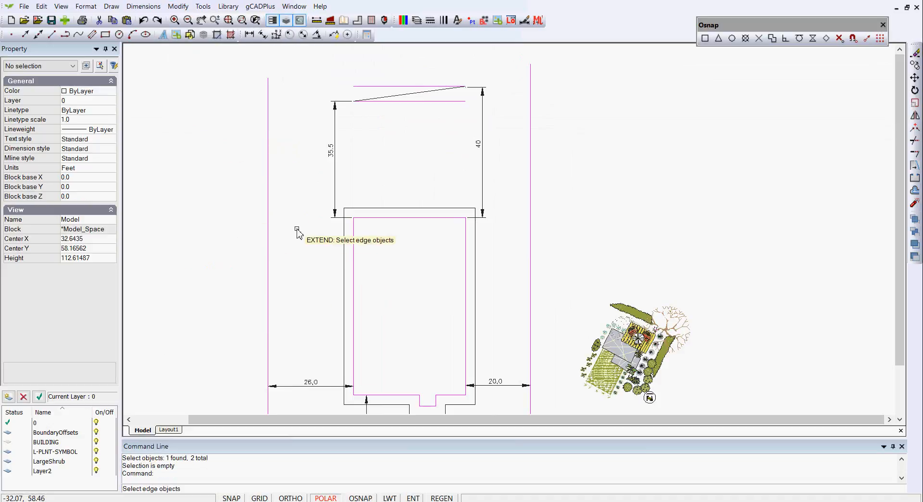
click(269, 192)
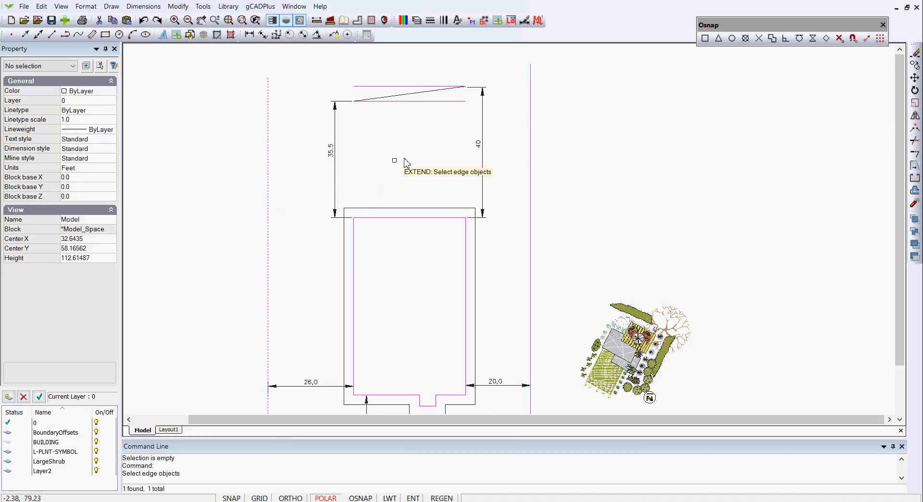
click(530, 144)
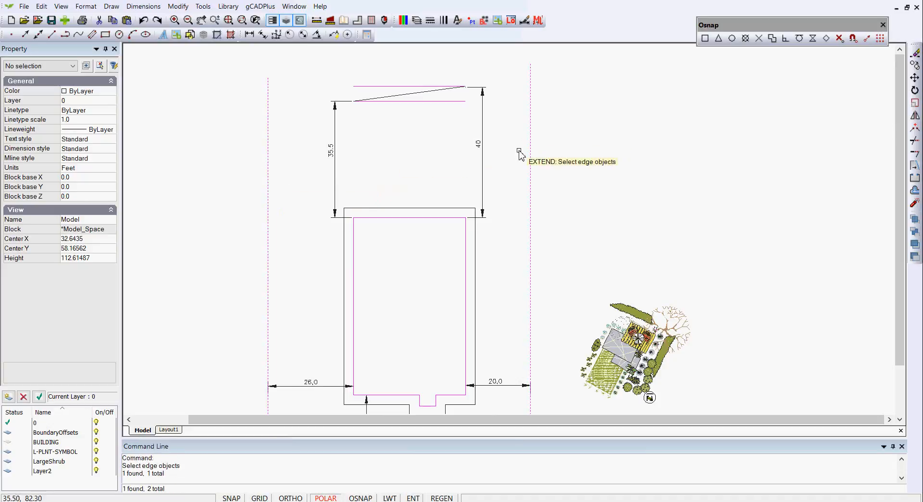
key(Return)
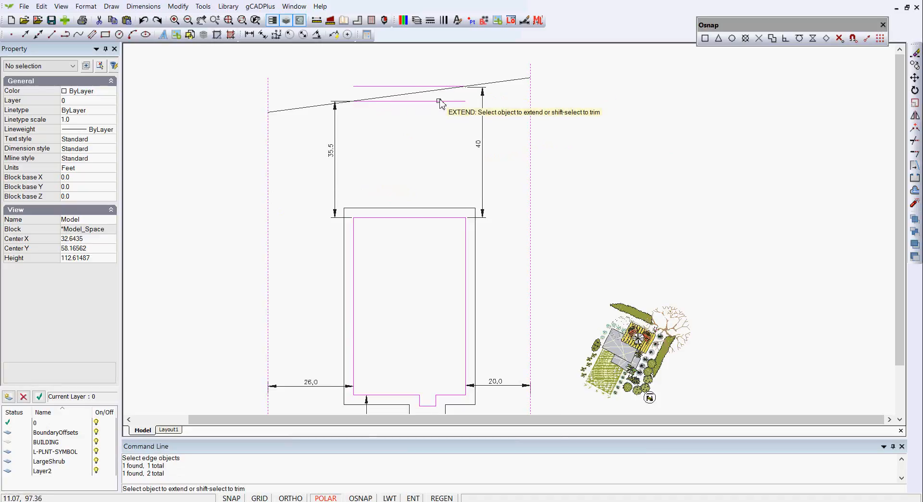
key(Return)
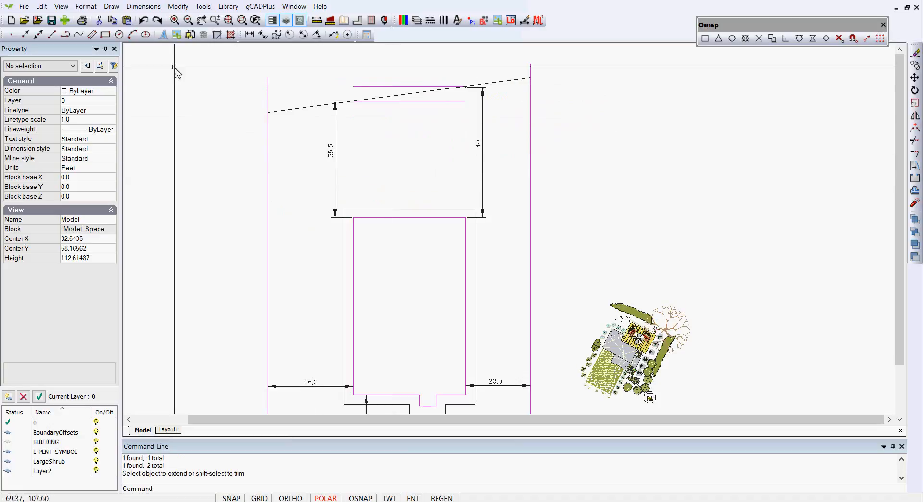
Trim the part of the left boundary line that sticks out above the sloped rear line.
click(183, 8)
click(192, 128)
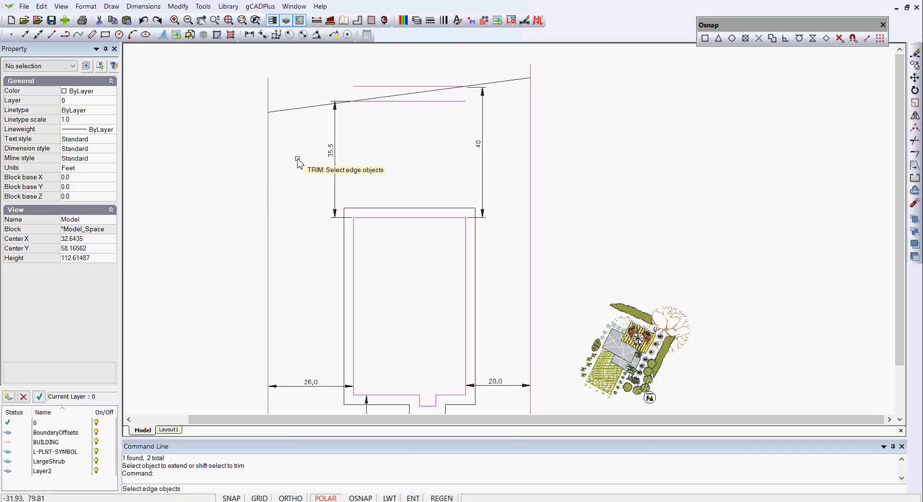
click(289, 110)
key(Return)
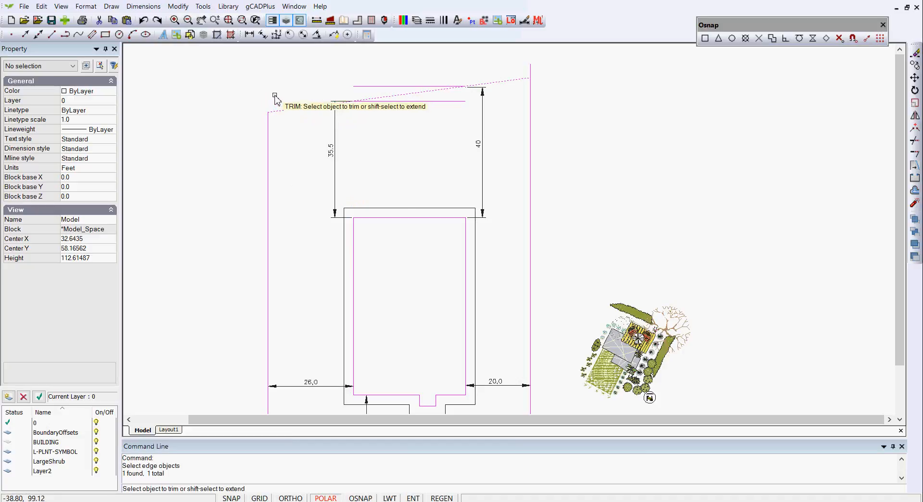
click(268, 96)
Trim the right boundary line's overhang above the sloped rear line, using that line as the cutting edge.
right_click(294, 87)
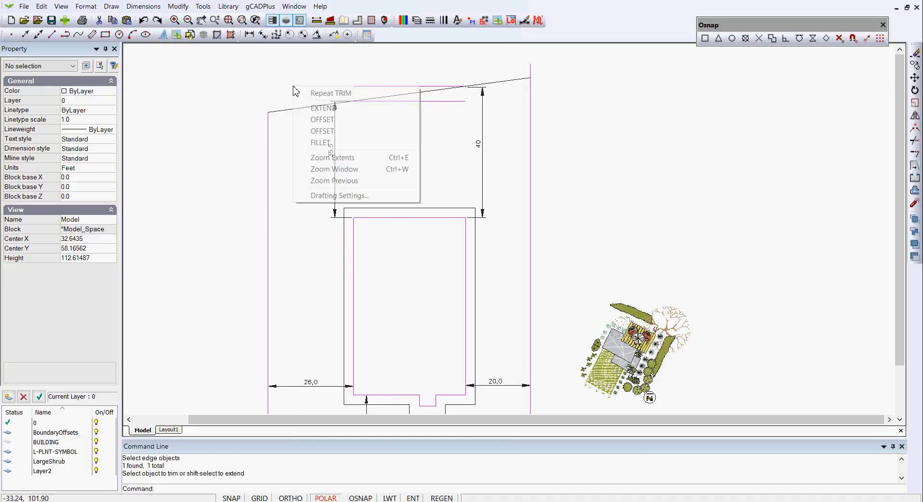
click(332, 93)
click(521, 81)
key(Return)
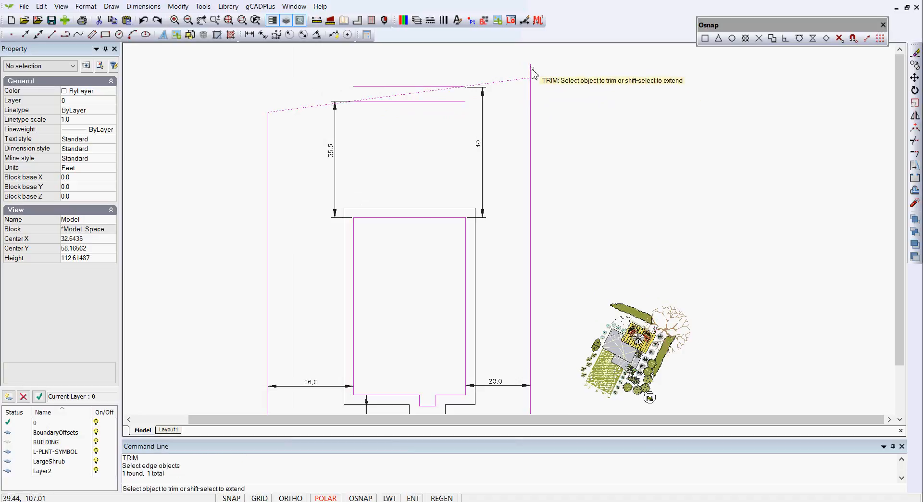
click(531, 68)
key(Return)
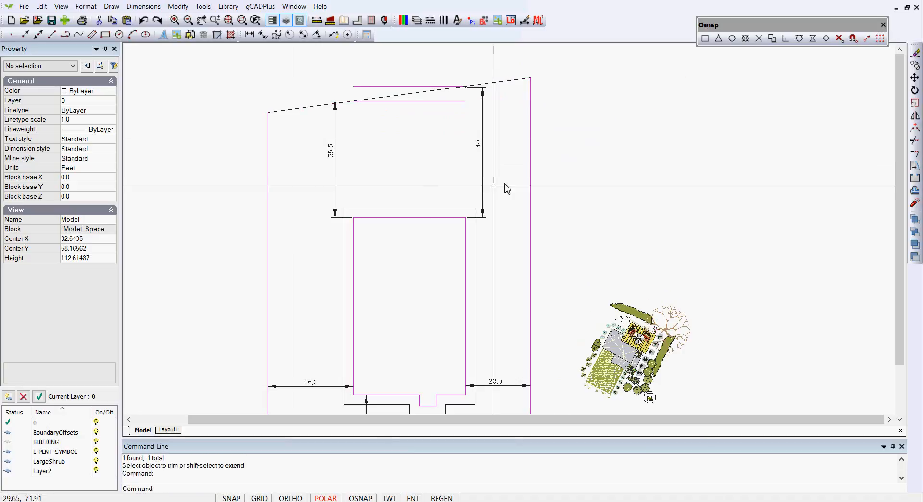
Match the properties of the left and right boundary lines to those of the black sloped rear line.
click(178, 7)
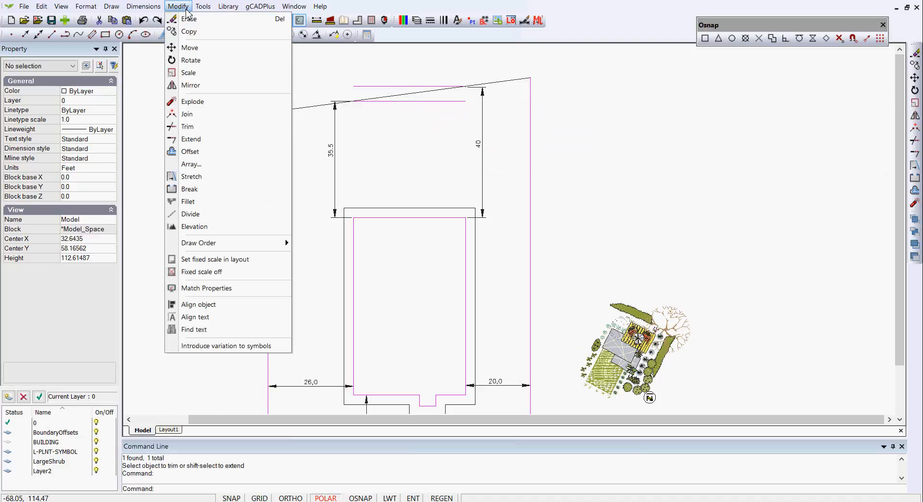
click(213, 289)
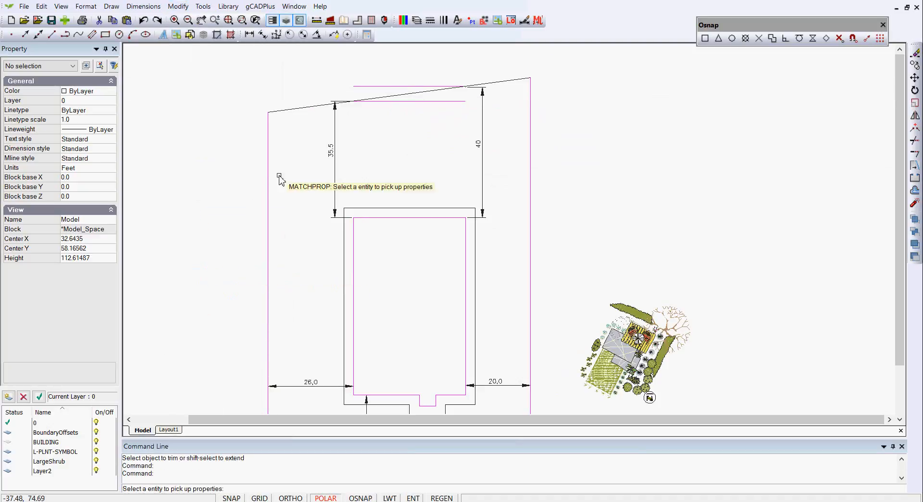
click(298, 111)
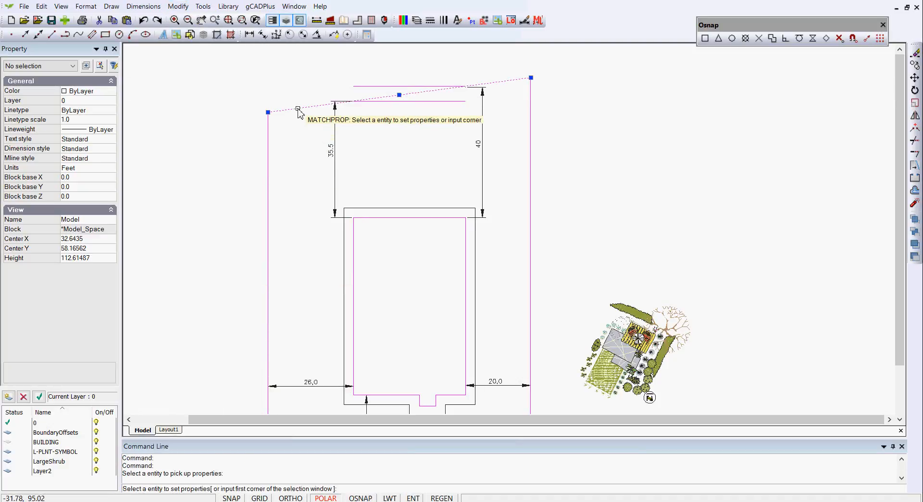
click(267, 219)
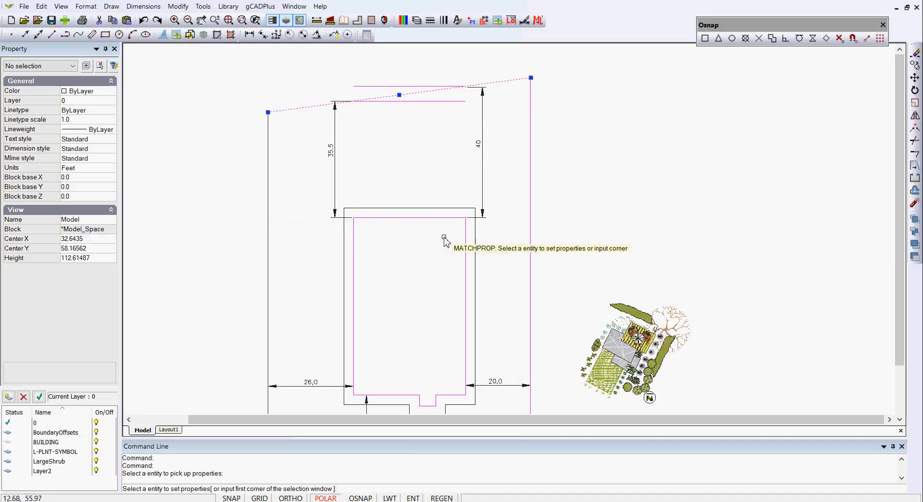
click(531, 282)
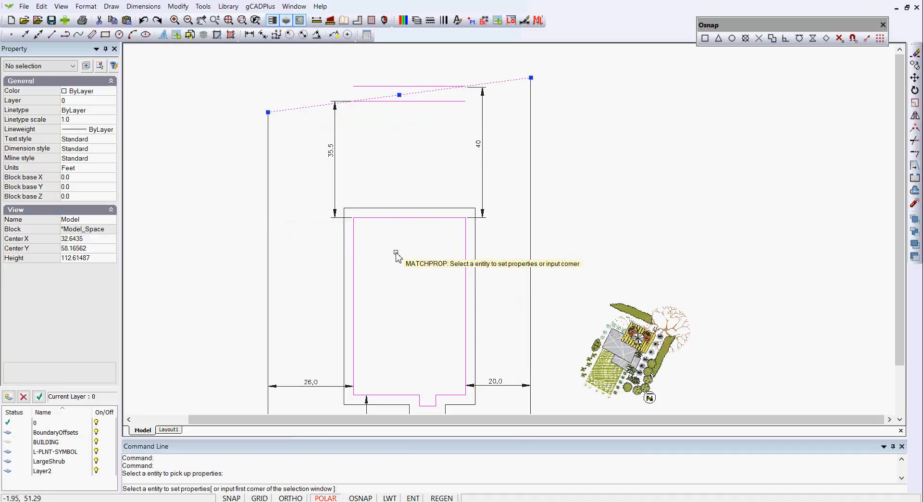
scroll(399, 263, down, 2)
middle_drag(408, 281, 396, 234)
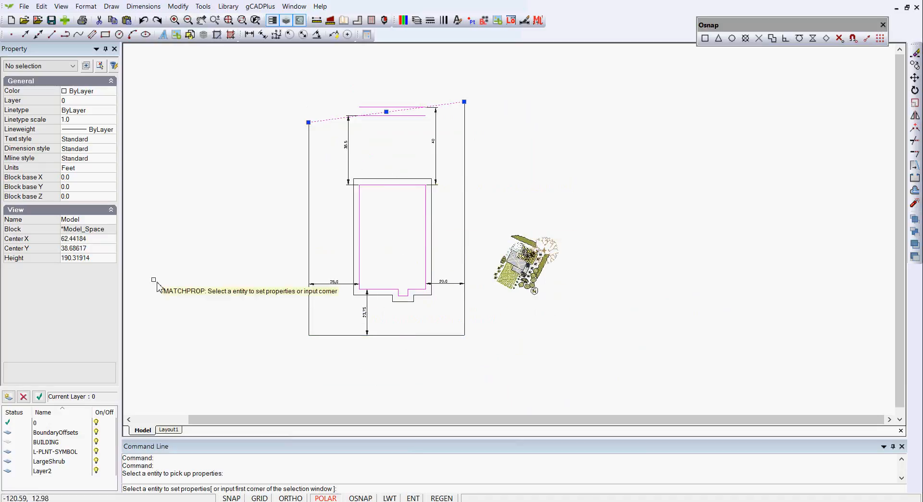
key(Return)
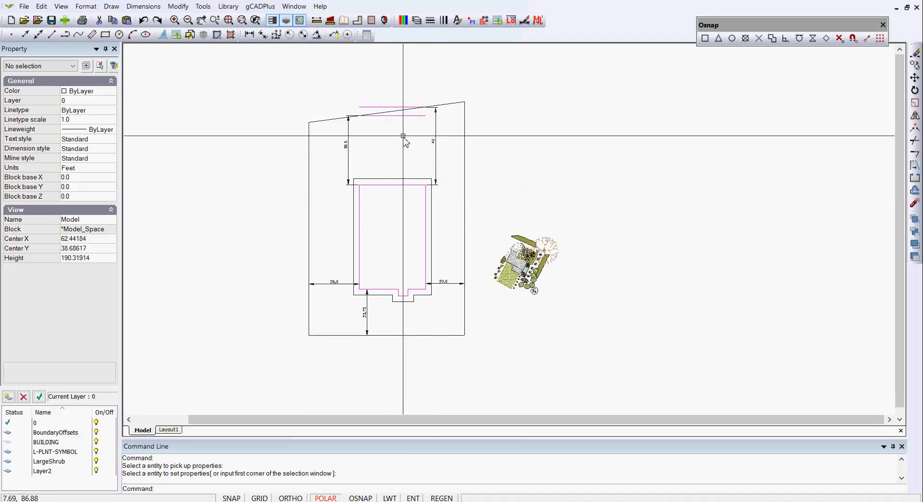
Erase the two horizontal magenta reference lines near the sloped rear boundary.
scroll(403, 135, up, 1)
click(378, 99)
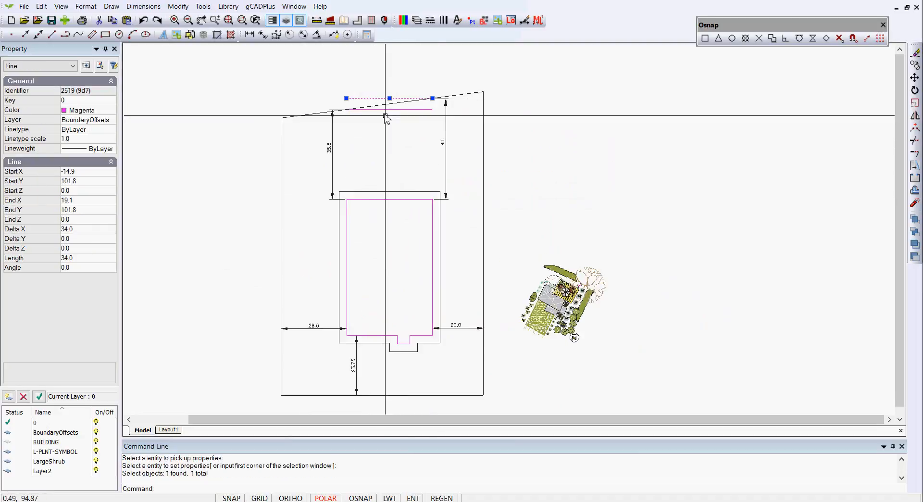
click(405, 110)
right_click(395, 157)
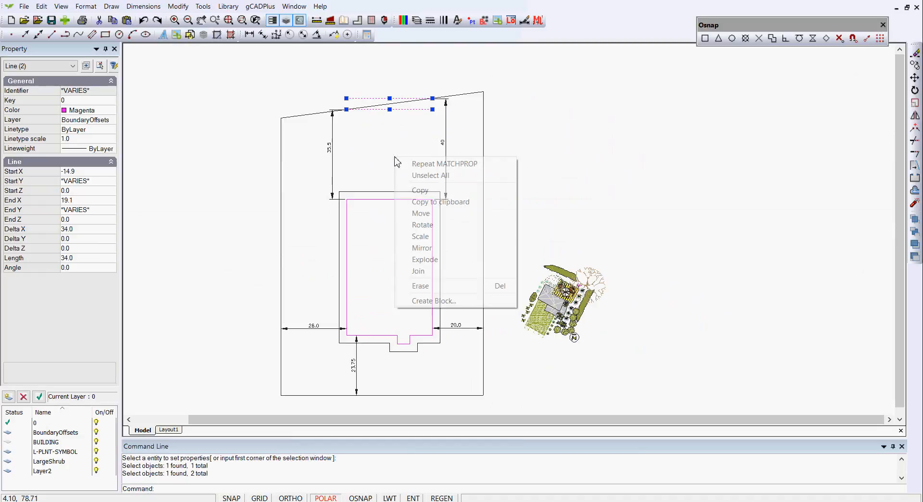
click(420, 286)
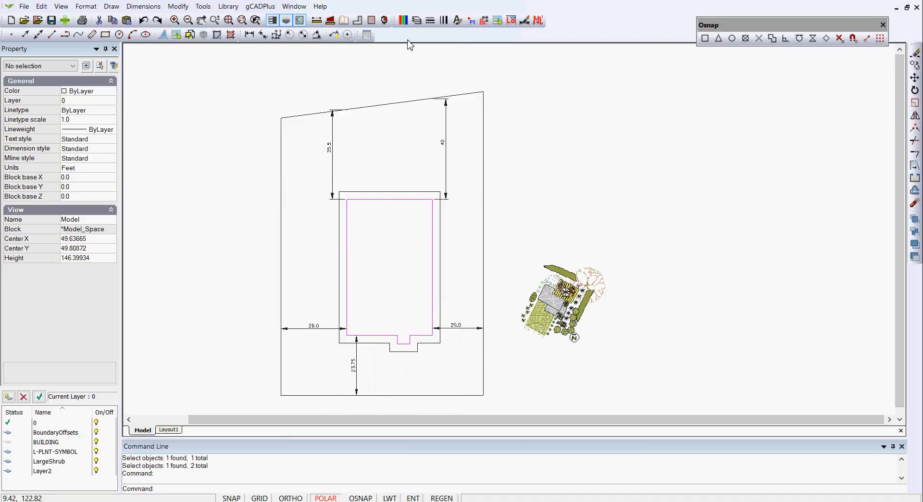
Turn off Layer2 in the layer properties and apply the change.
click(417, 21)
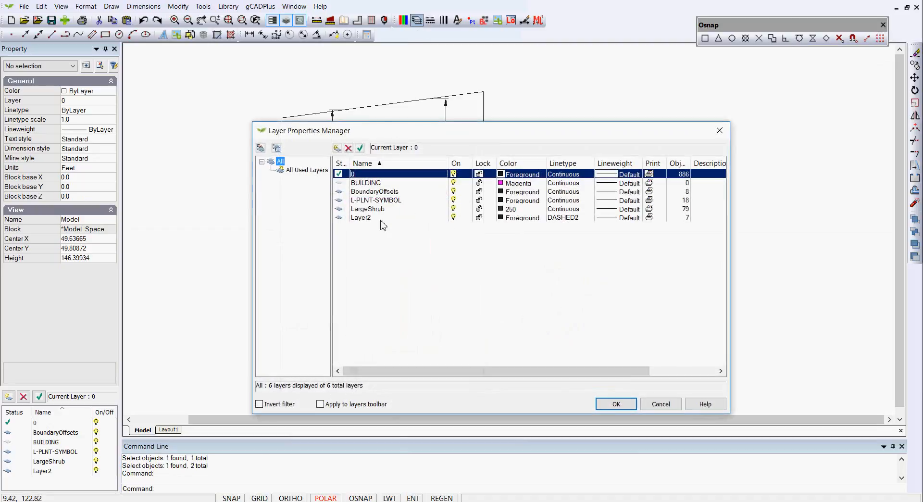
click(452, 218)
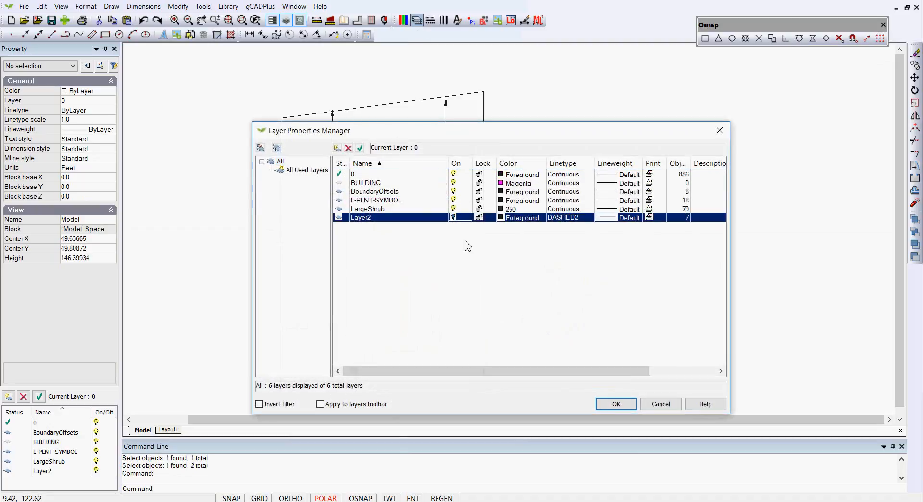
click(616, 404)
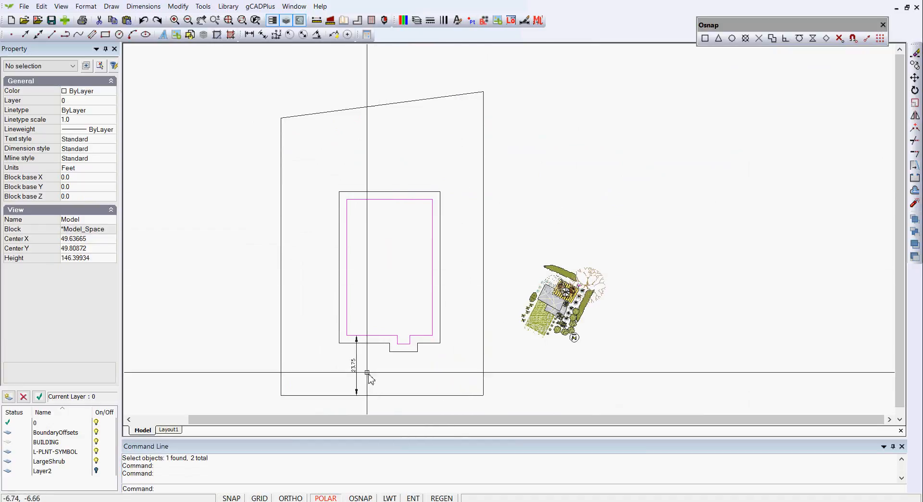
Move the 23.75 dimension below the building to Layer2 and clear the selection.
click(350, 360)
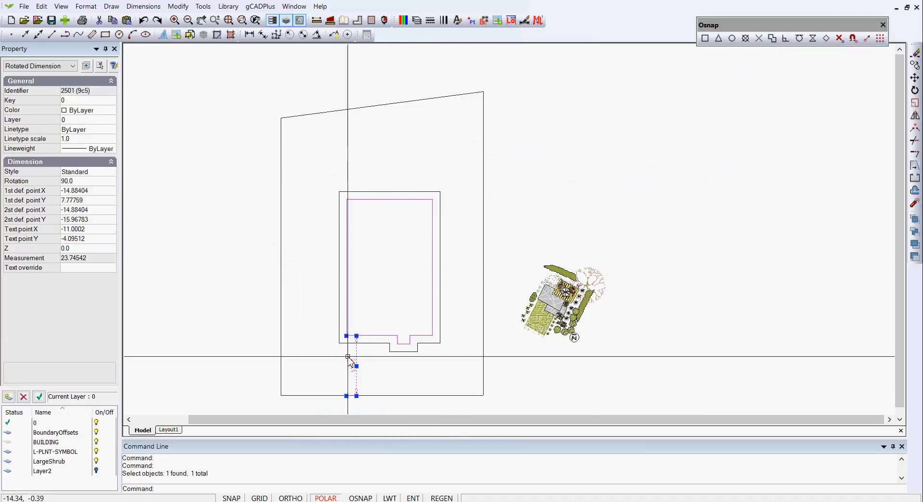
click(113, 122)
click(112, 120)
click(93, 175)
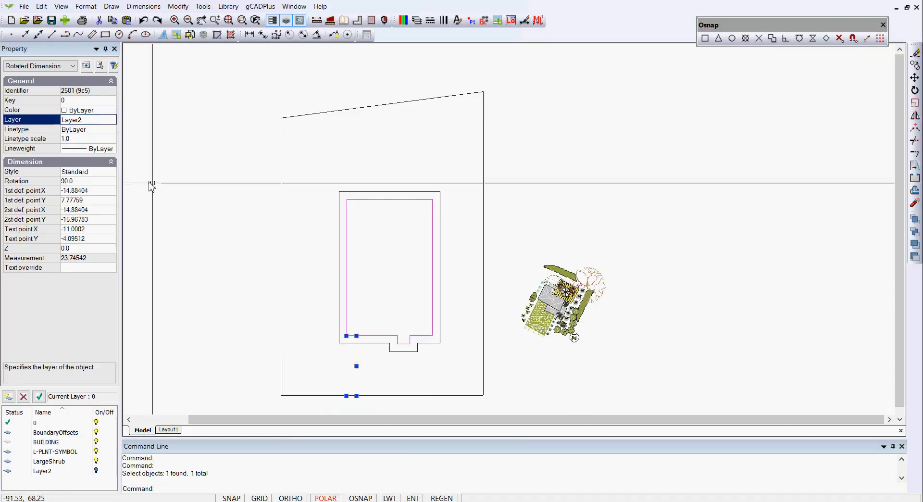
right_click(210, 204)
click(228, 223)
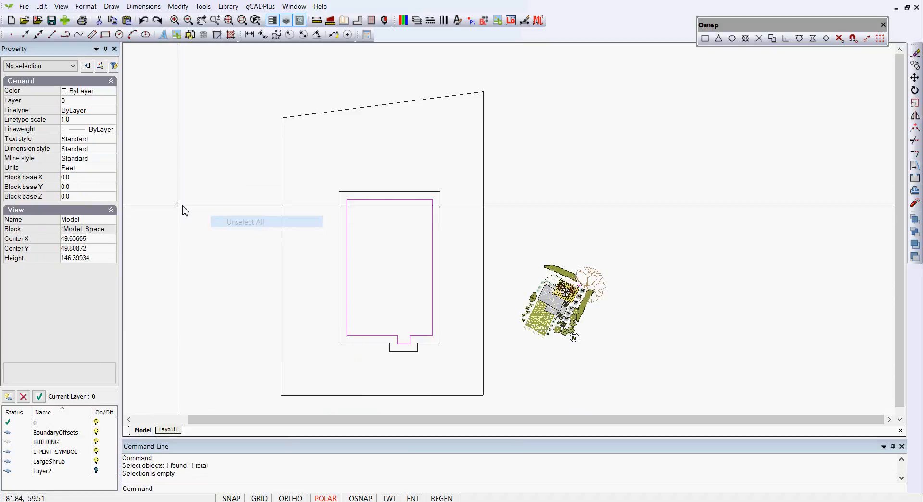